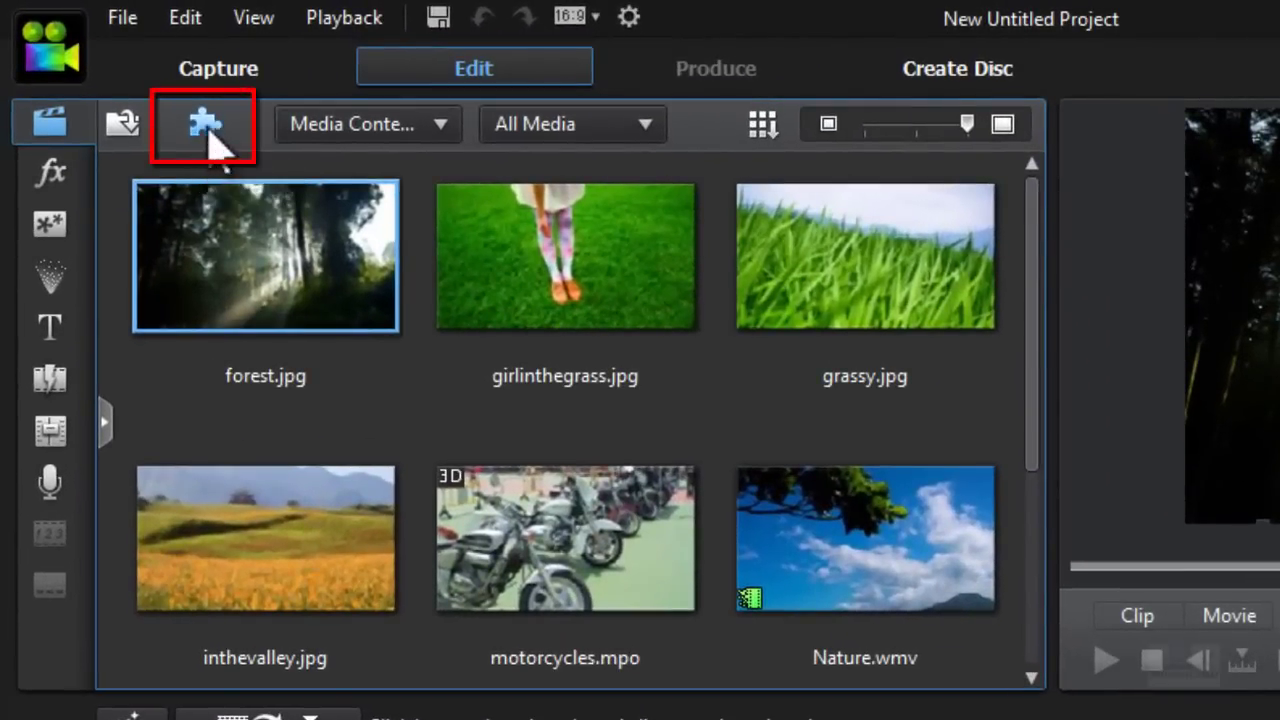
Launch Theme Designer from Plug-ins and show its Add Theme Templates/Sequences window
{"action": "left_click", "coordinate": [205, 130]}
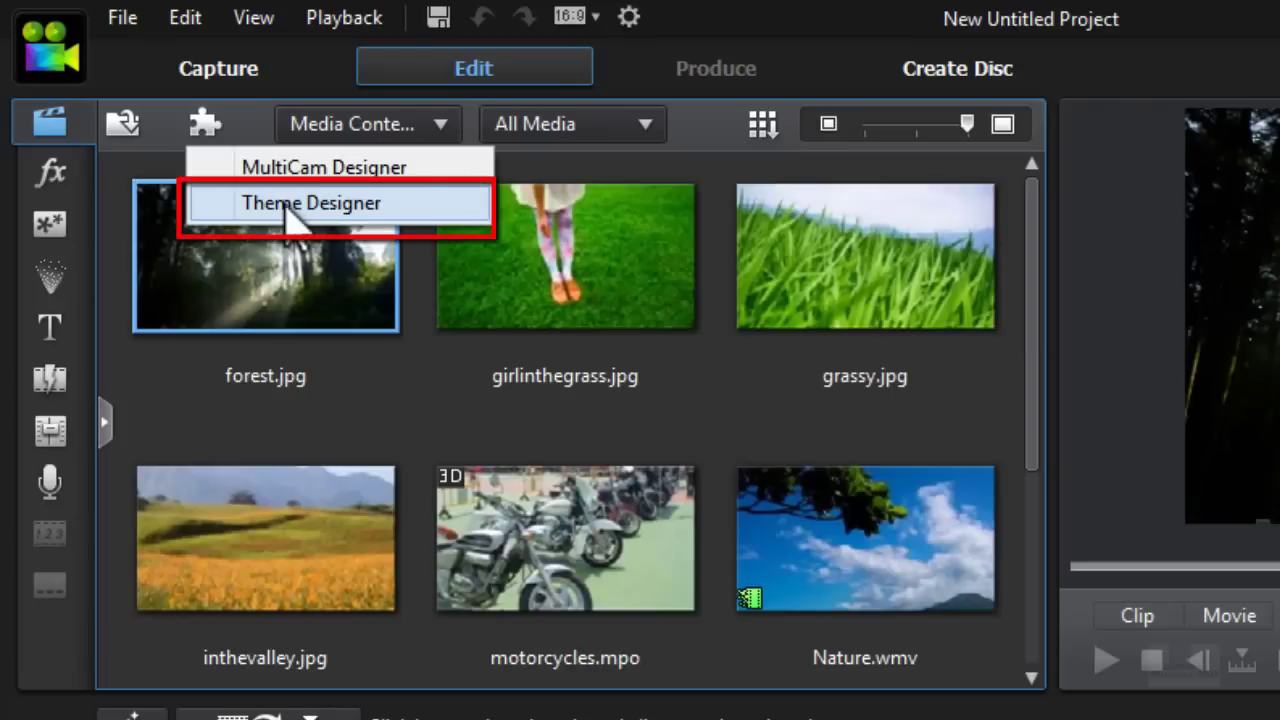
{"action": "left_click", "coordinate": [288, 205]}
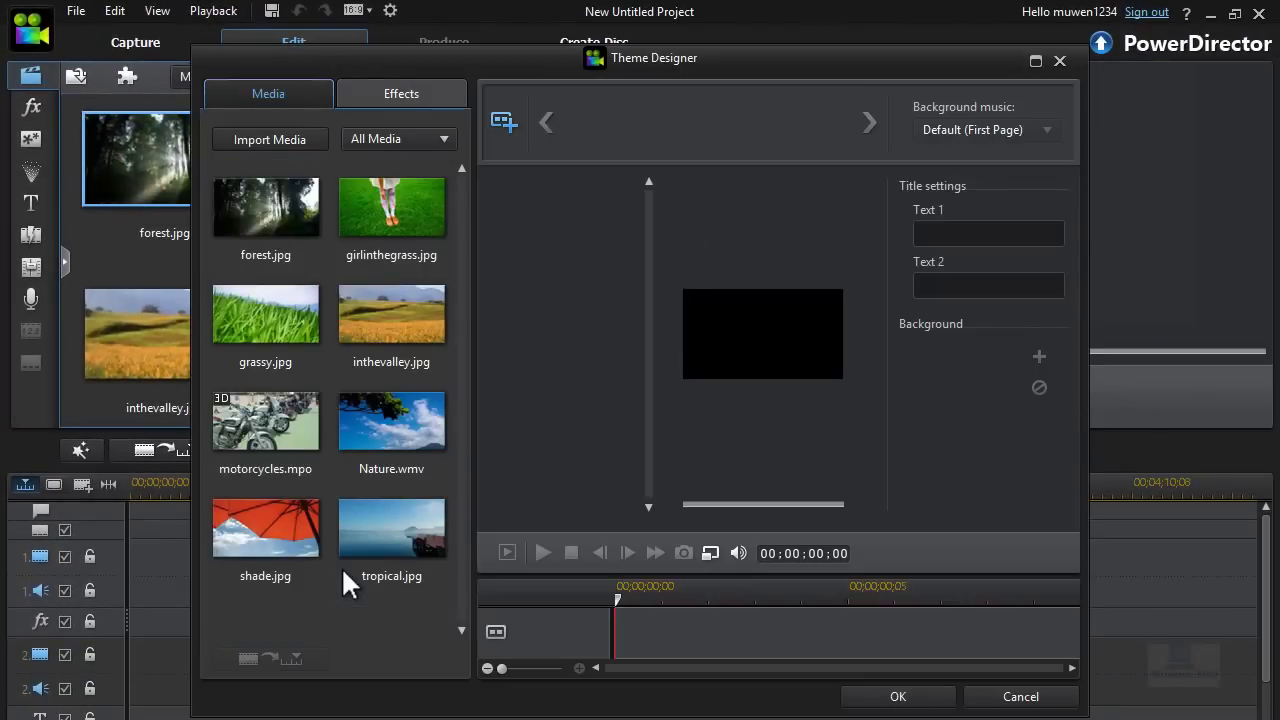
{"action": "left_click", "coordinate": [516, 126]}
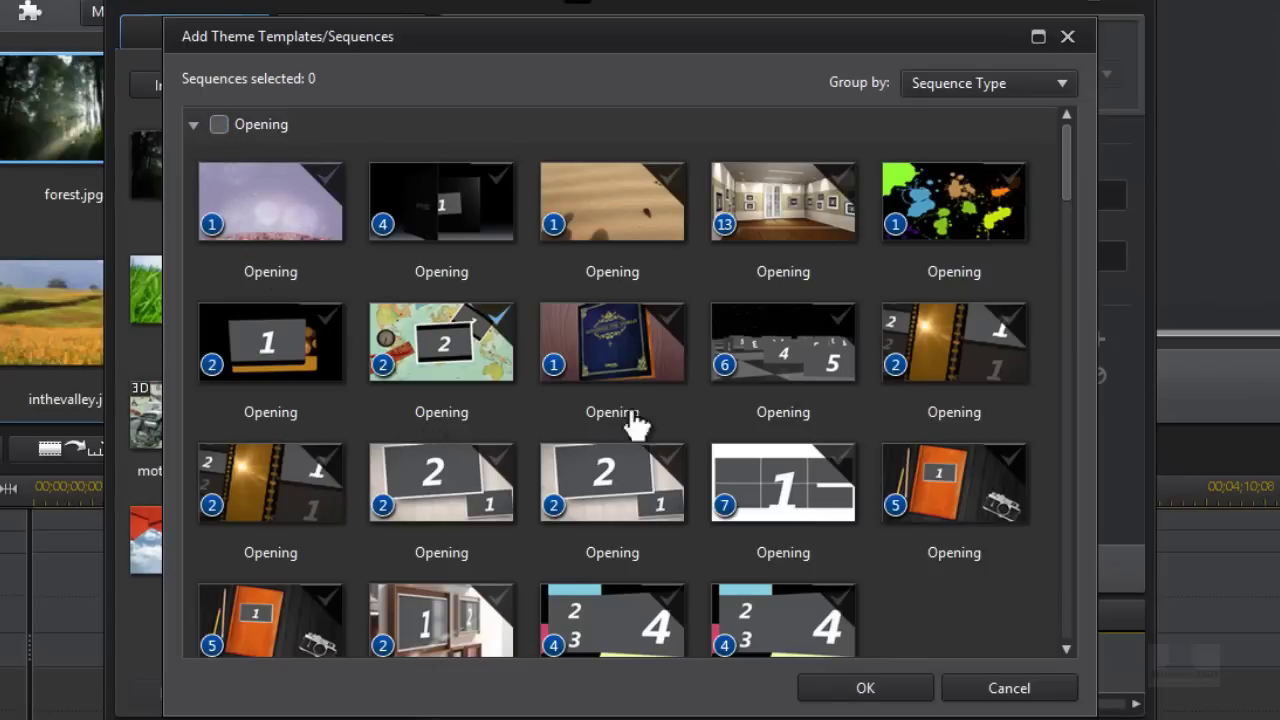
Check the book-cover and film-strip Opening templates so 2 sequences are selected
{"action": "mouse_move", "coordinate": [1072, 149]}
{"action": "left_mouse_down"}
{"action": "mouse_move", "coordinate": [1065, 205]}
{"action": "mouse_move", "coordinate": [1060, 138]}
{"action": "left_mouse_up"}
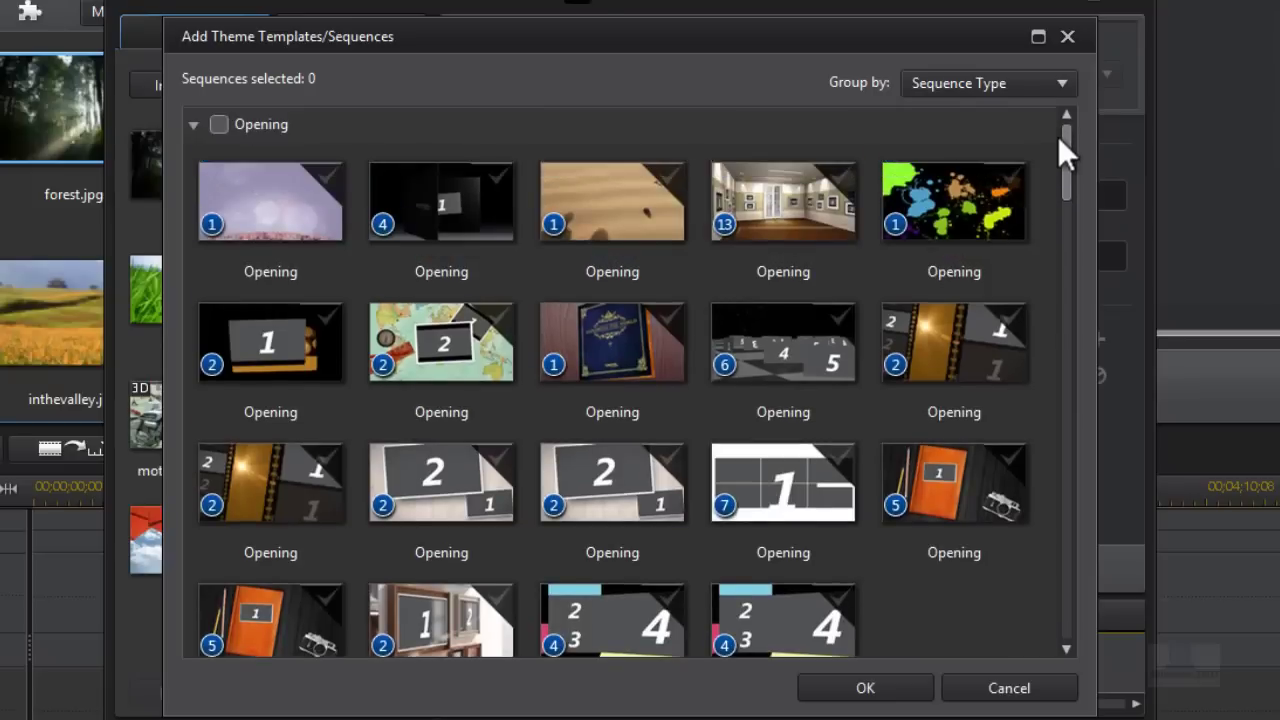
{"action": "left_click", "coordinate": [645, 342]}
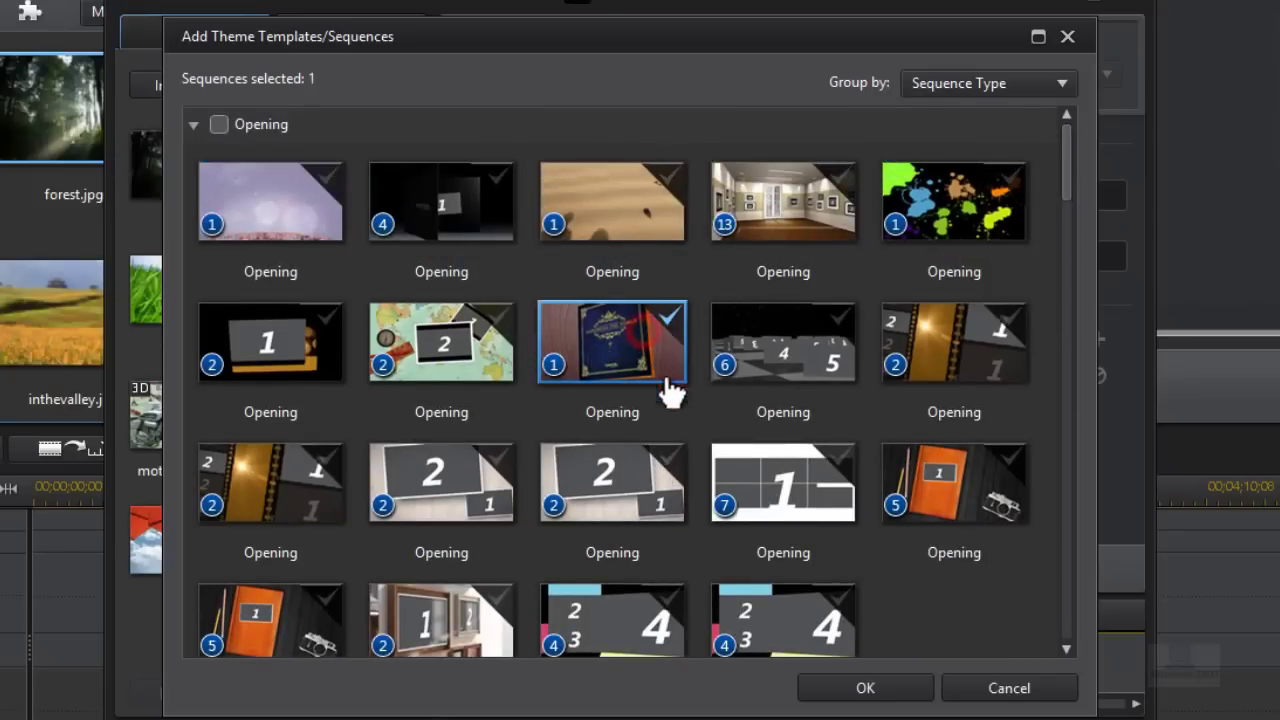
{"action": "left_click_drag", "start_coordinate": [1068, 170], "coordinate": [1069, 188]}
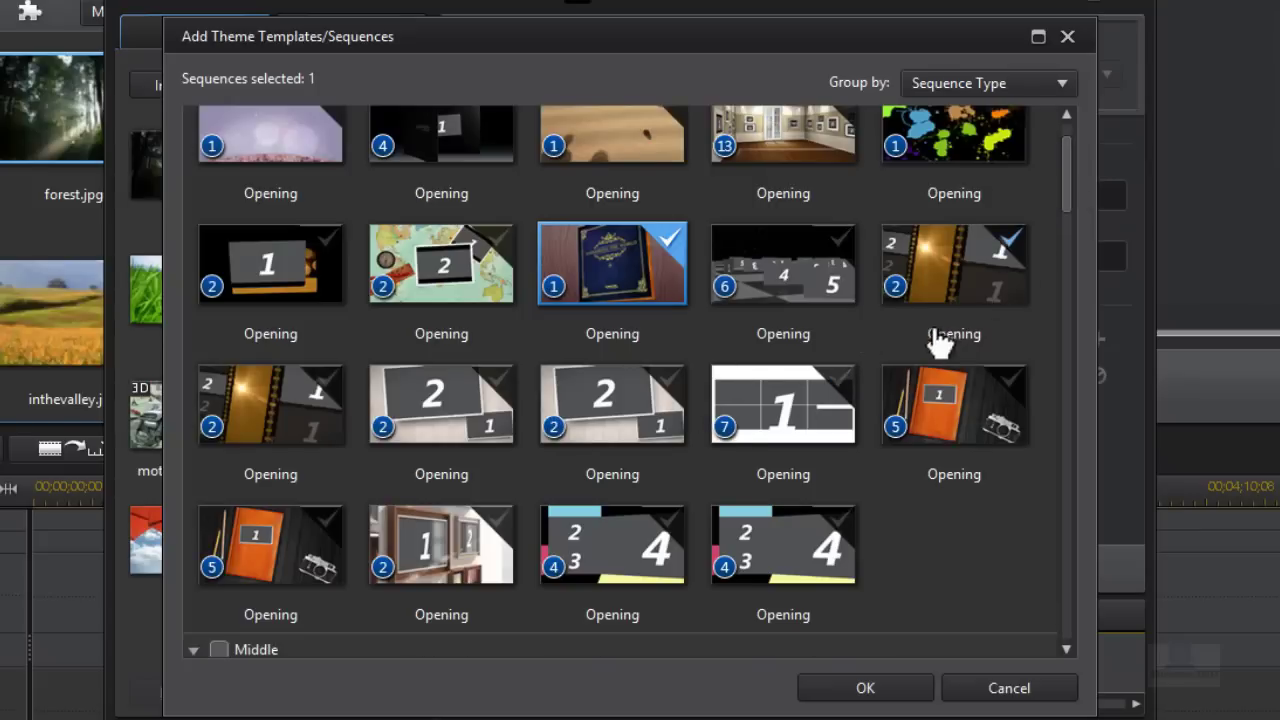
{"action": "left_click", "coordinate": [302, 428]}
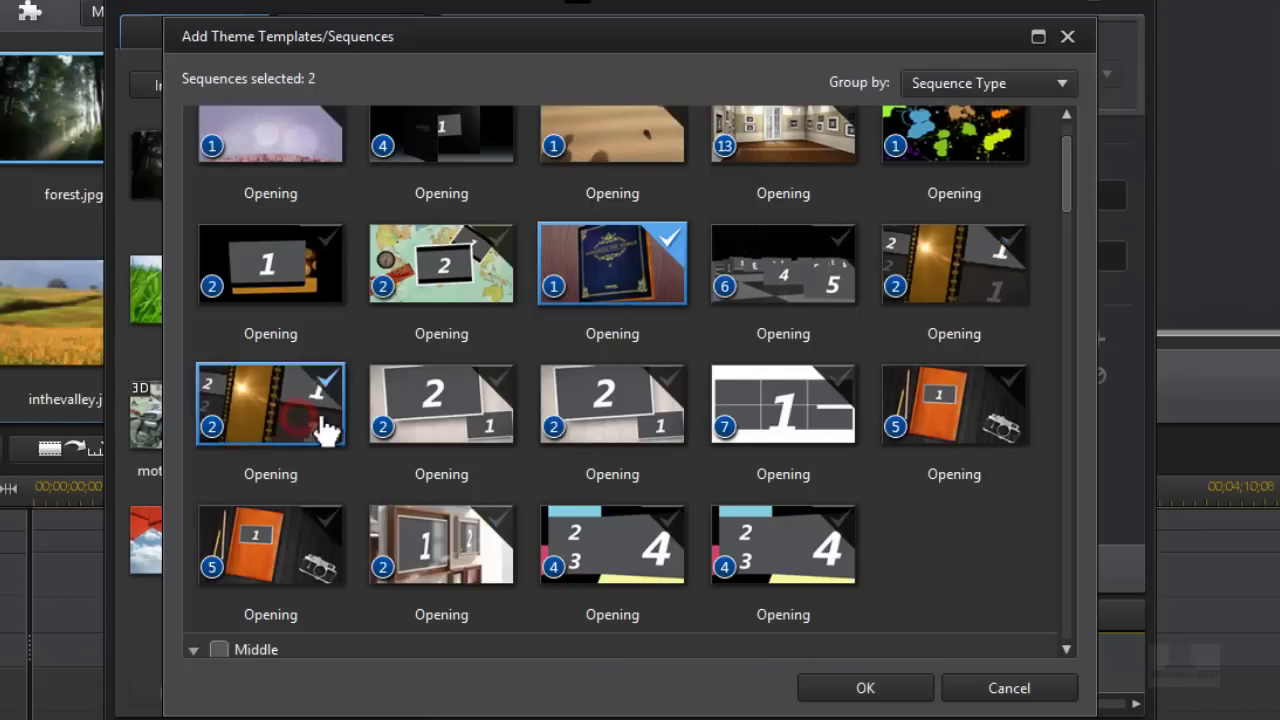
{"action": "left_click_drag", "start_coordinate": [1072, 182], "coordinate": [1073, 242]}
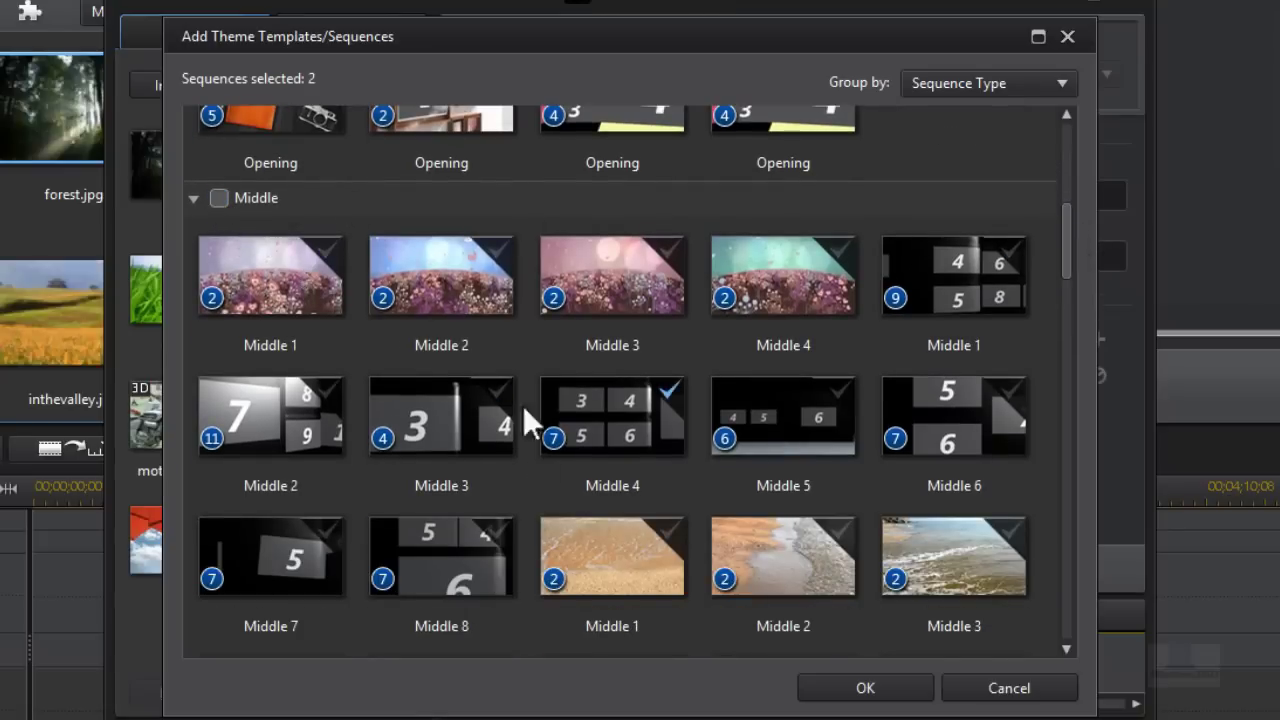
Select the numbered-boxes and sandy beach Middle 4 templates
{"action": "left_click", "coordinate": [836, 277]}
{"action": "left_click_drag", "start_coordinate": [1070, 227], "coordinate": [1071, 259]}
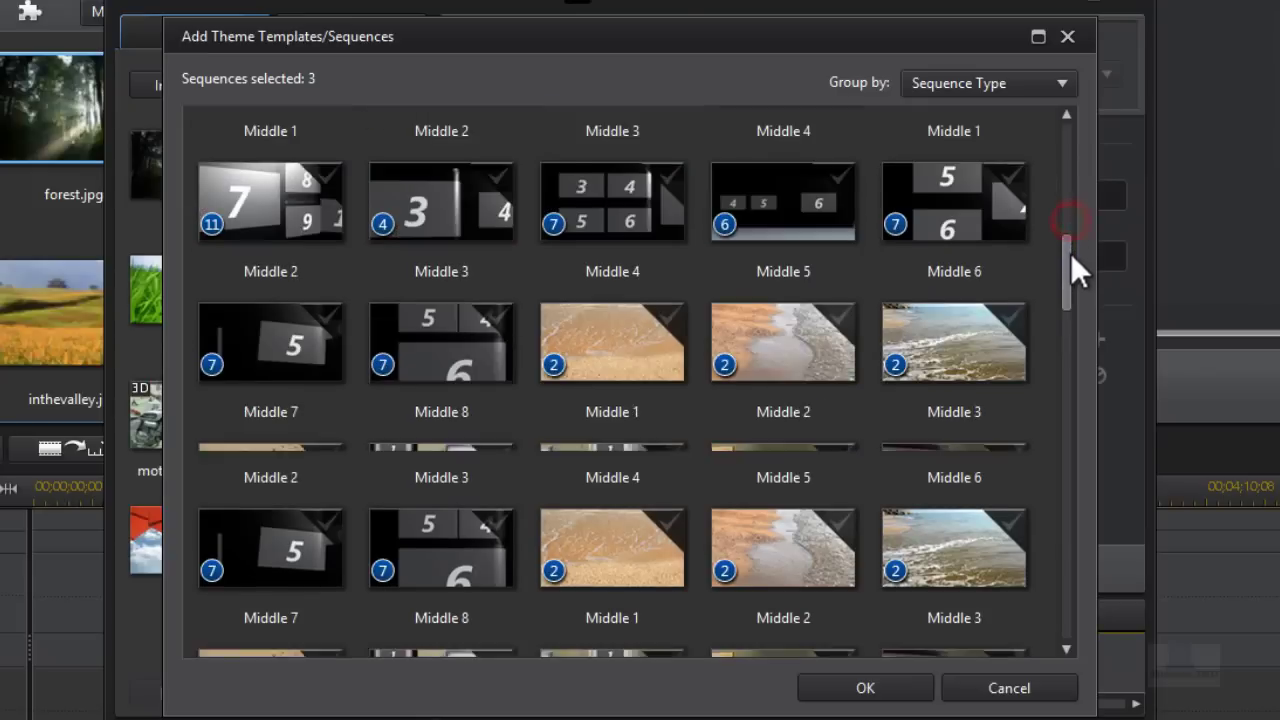
{"action": "left_click", "coordinate": [660, 340]}
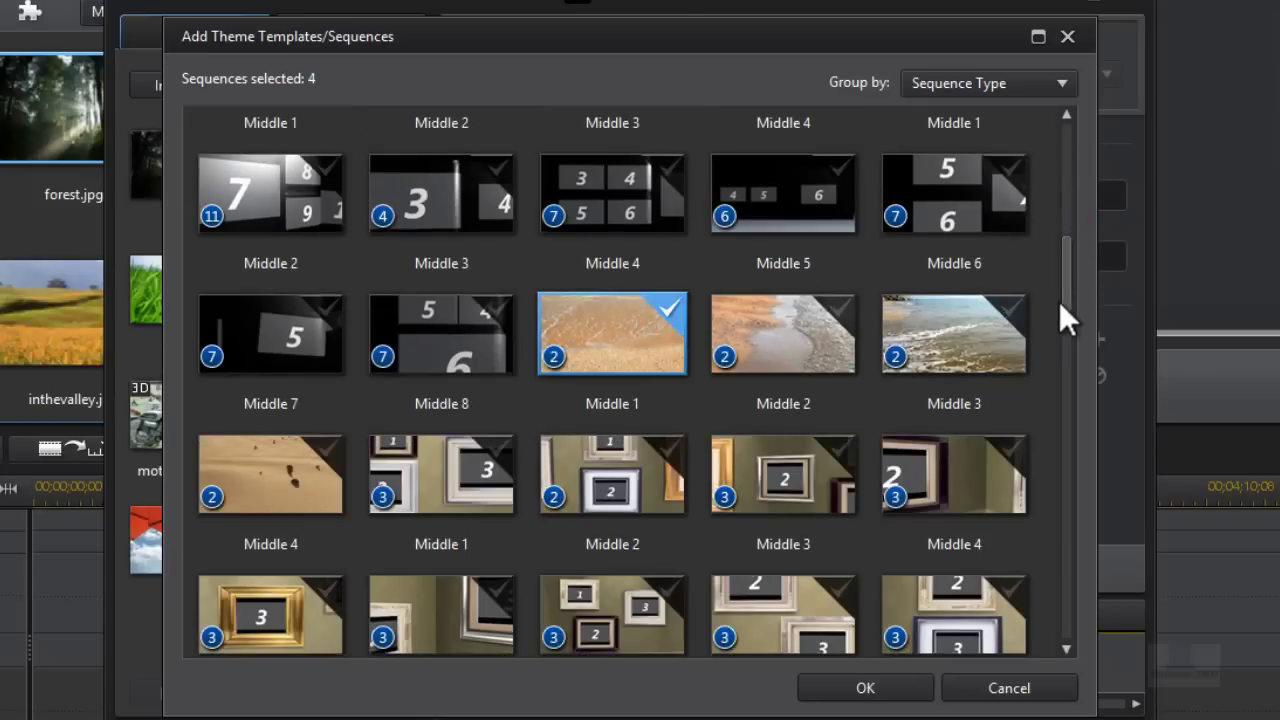
{"action": "left_click_drag", "start_coordinate": [1060, 277], "coordinate": [1040, 324]}
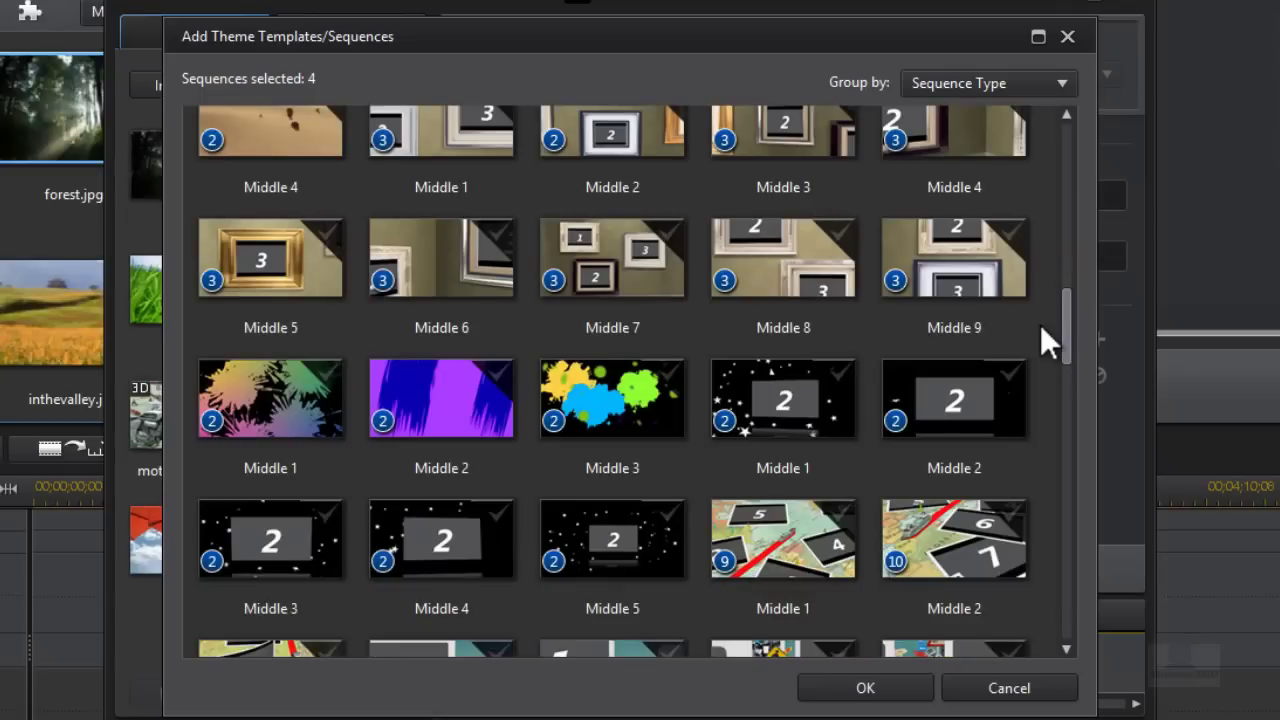
{"action": "left_click_drag", "start_coordinate": [1070, 331], "coordinate": [1069, 434]}
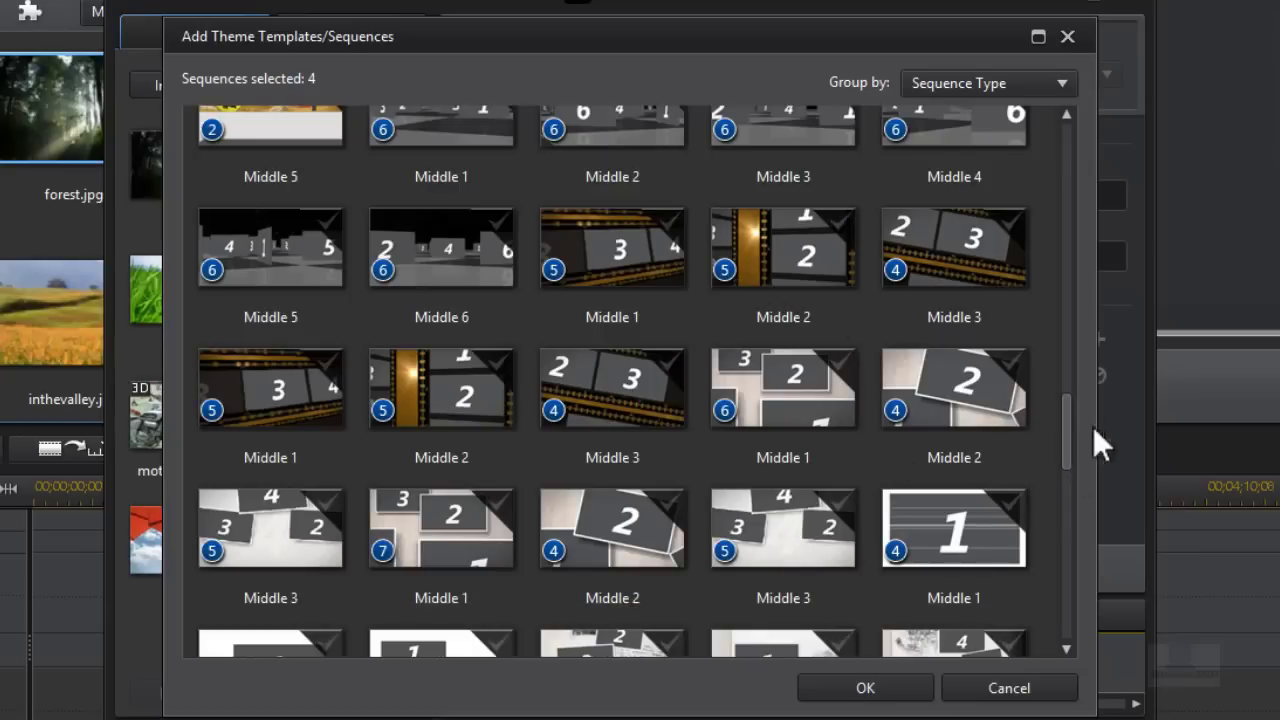
Add the blue 'To be continued' and numbered light-blue closing templates, confirming all six
{"action": "scroll", "coordinate": [1072, 406], "scroll_direction": "down", "scroll_amount": 2}
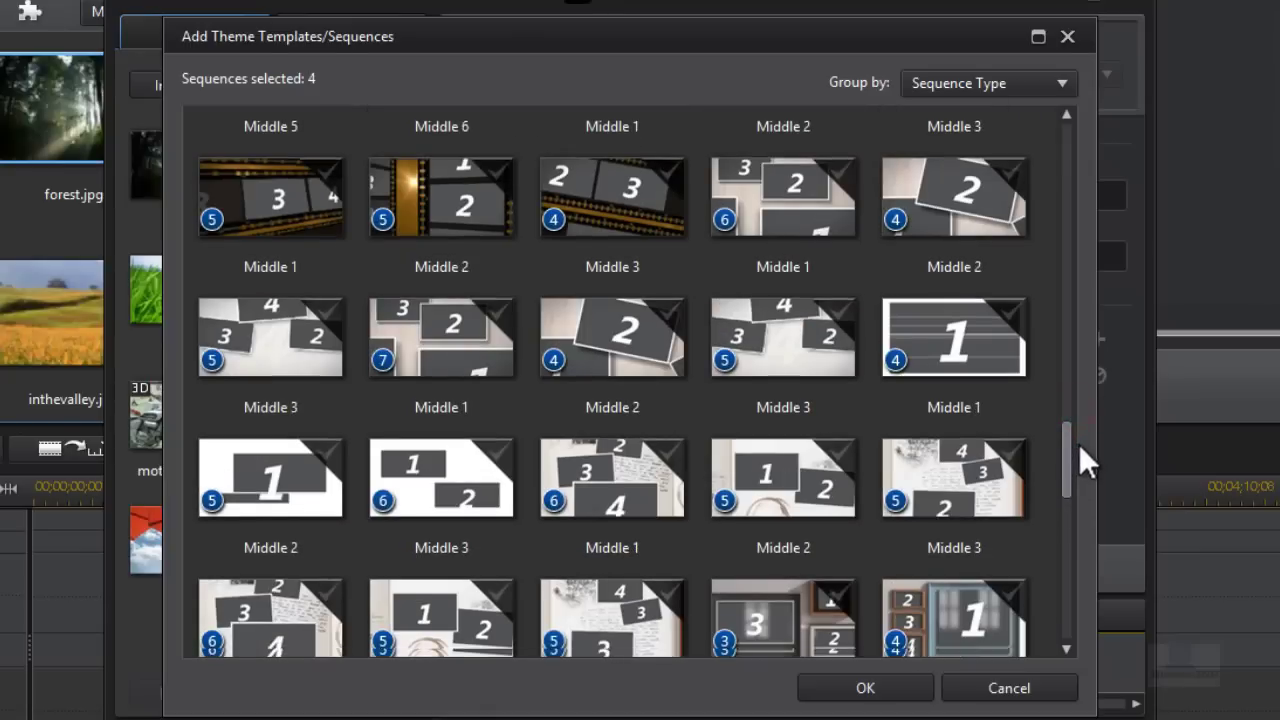
{"action": "scroll", "coordinate": [1075, 470], "scroll_direction": "down", "scroll_amount": 4}
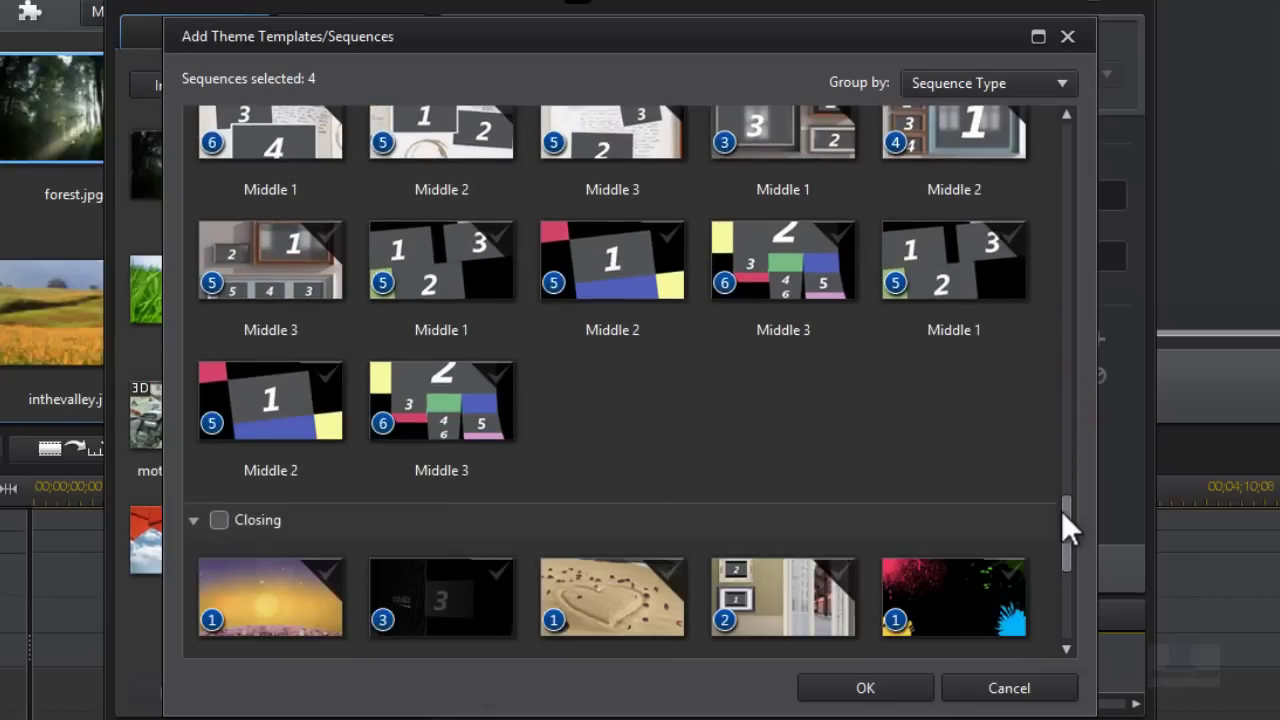
{"action": "left_click_drag", "start_coordinate": [1058, 511], "coordinate": [1046, 568]}
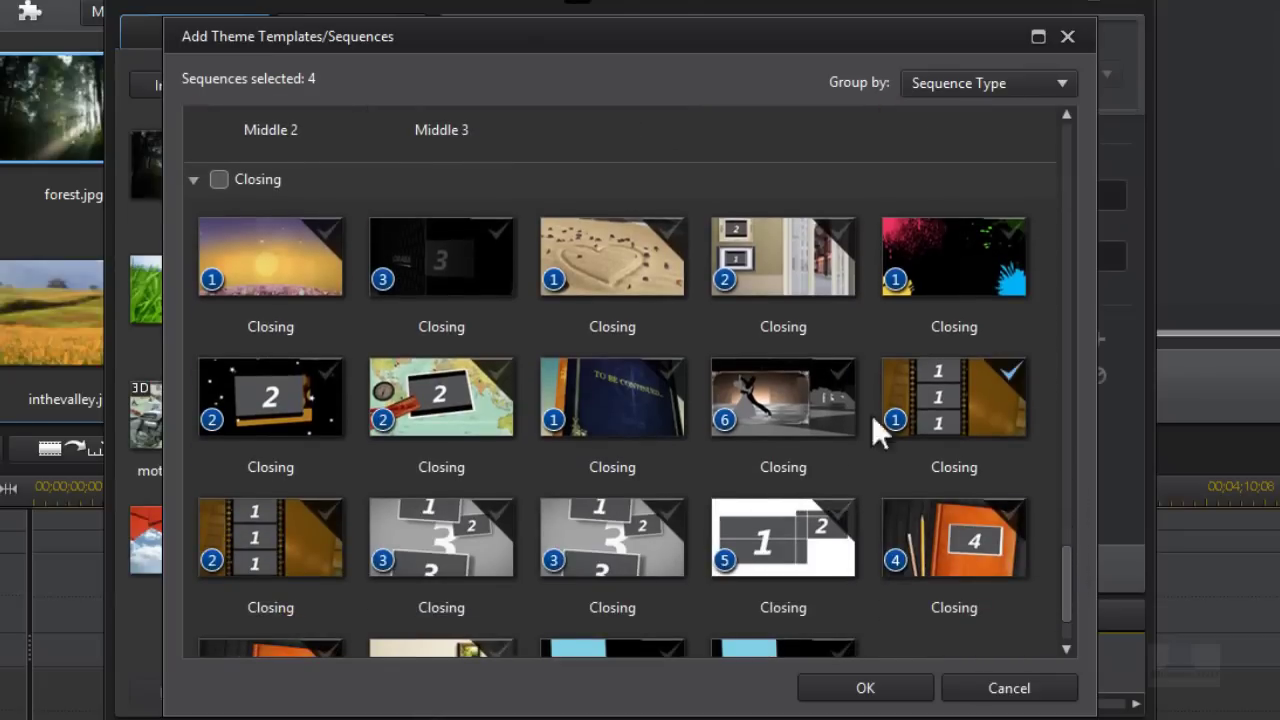
{"action": "left_click", "coordinate": [677, 420]}
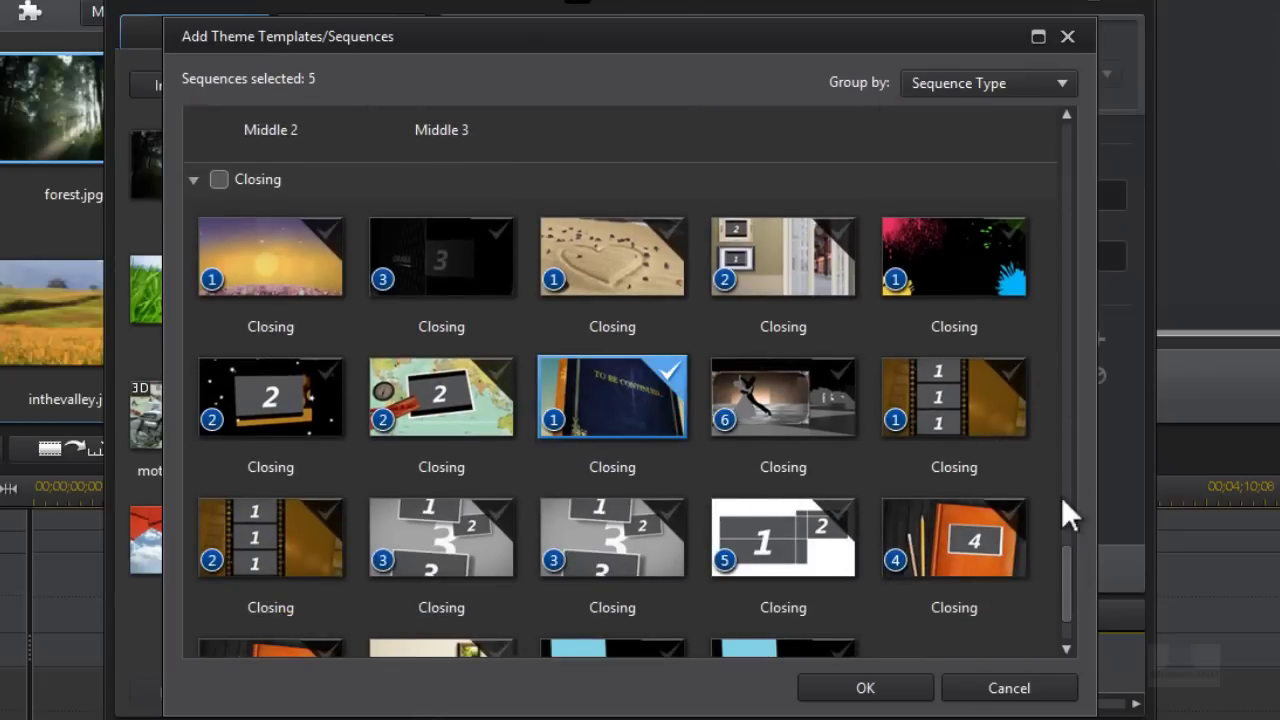
{"action": "left_click_drag", "start_coordinate": [1061, 558], "coordinate": [1064, 600]}
{"action": "left_click", "coordinate": [645, 568]}
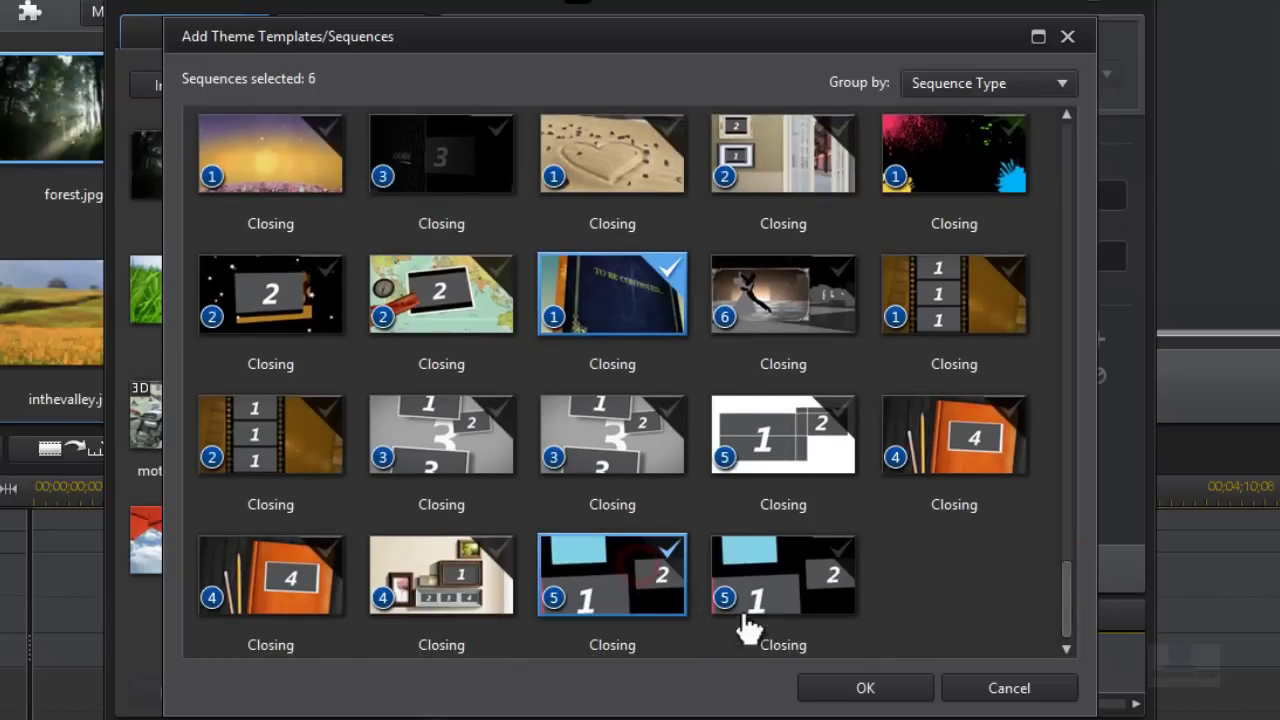
{"action": "left_click", "coordinate": [830, 695]}
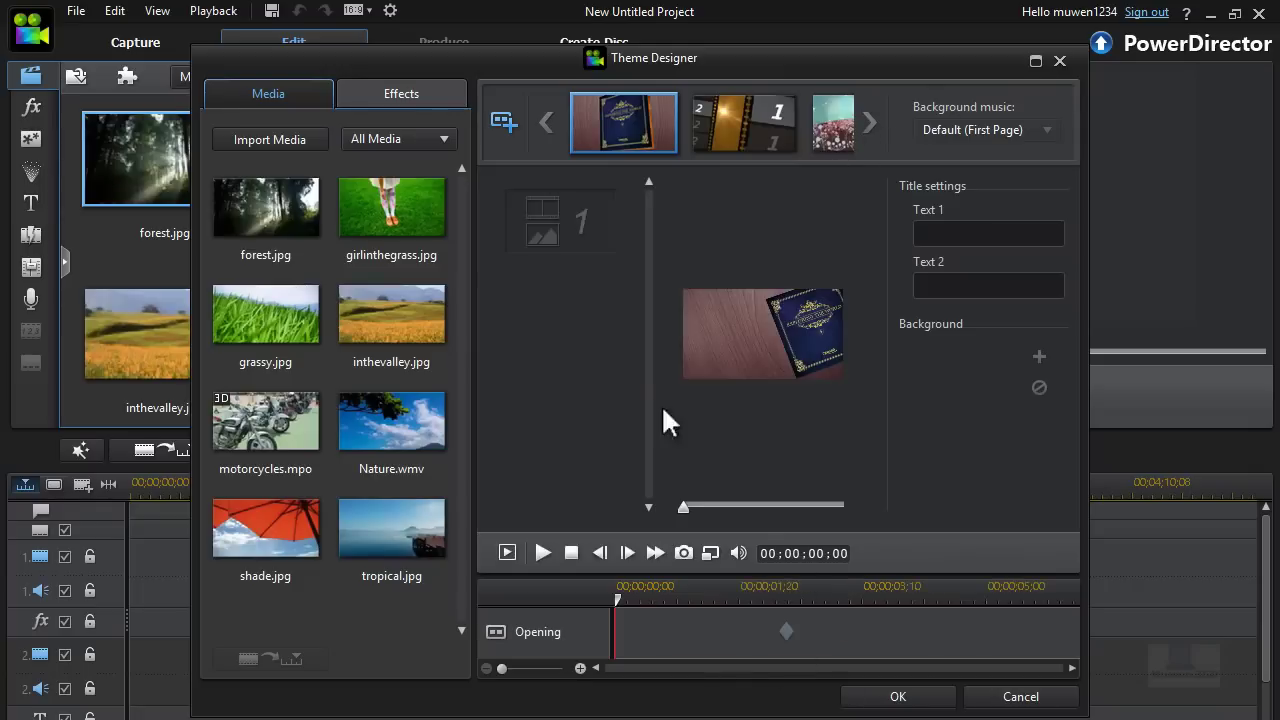
Rewind the preview and place girlinthegrass.jpg in the book-cover opening's photo slot 1
{"action": "left_click", "coordinate": [861, 122]}
{"action": "left_click", "coordinate": [546, 122]}
{"action": "left_click", "coordinate": [873, 119]}
{"action": "left_click", "coordinate": [872, 119]}
{"action": "left_click", "coordinate": [551, 120]}
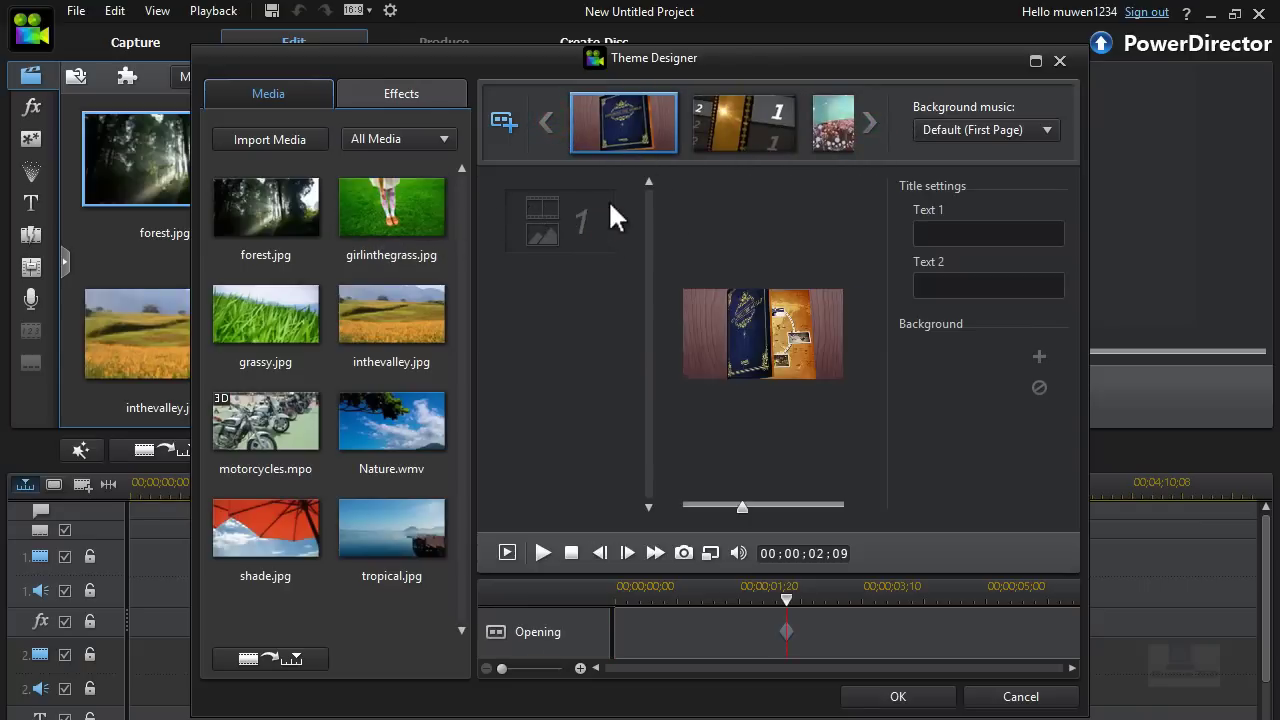
{"action": "left_click_drag", "start_coordinate": [742, 510], "coordinate": [632, 514]}
{"action": "left_click_drag", "start_coordinate": [380, 222], "coordinate": [560, 240]}
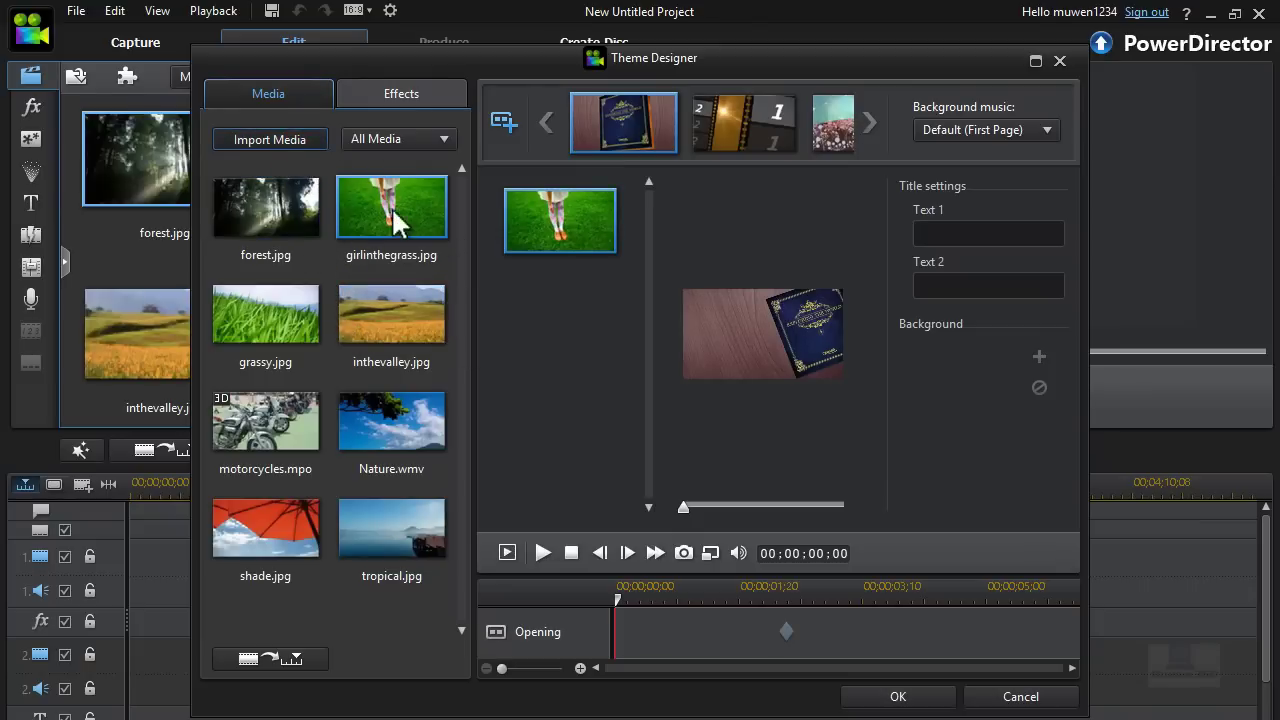
Dismiss Import Media without importing and switch to the film-strip opening template
{"action": "left_click", "coordinate": [279, 135]}
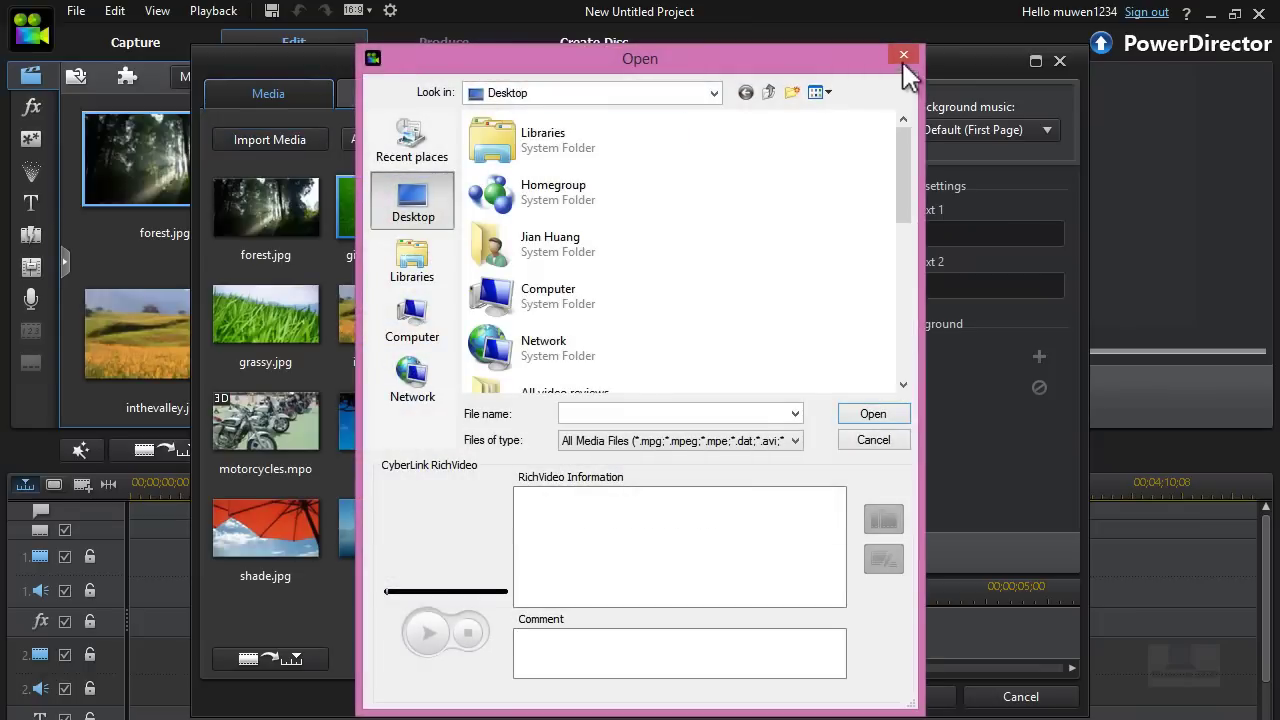
{"action": "left_click", "coordinate": [904, 60]}
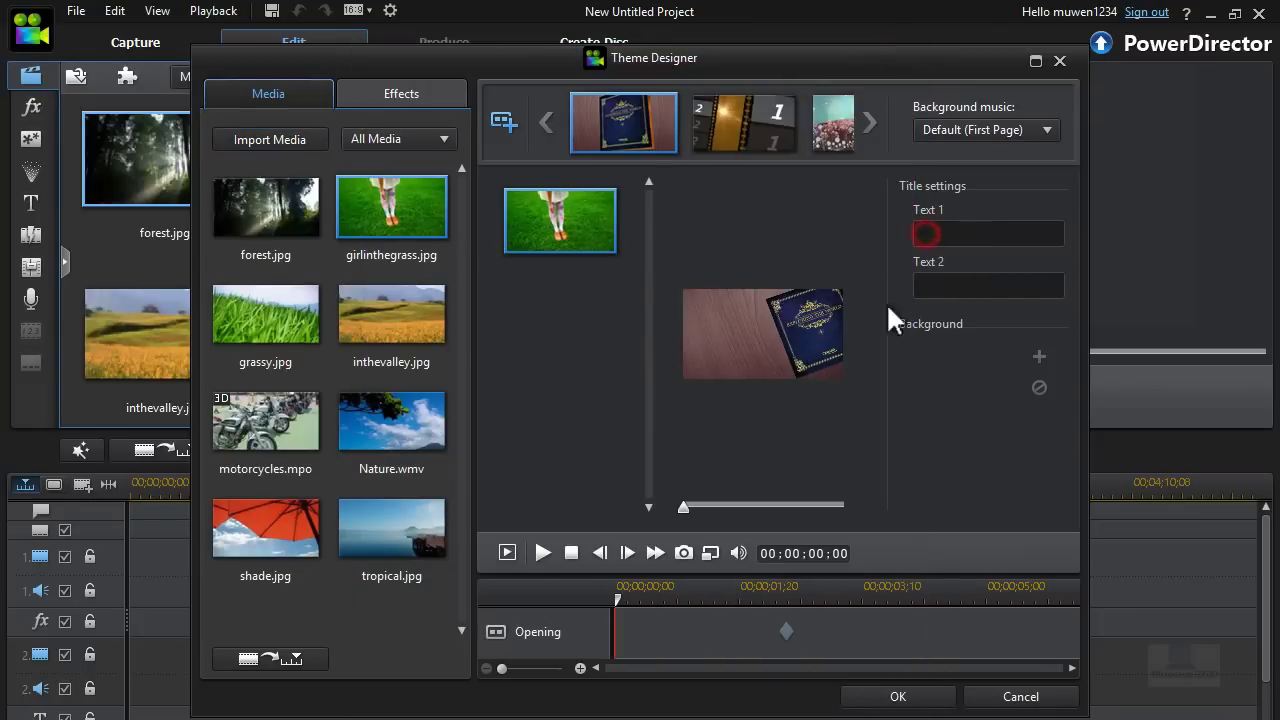
{"action": "left_click", "coordinate": [684, 510]}
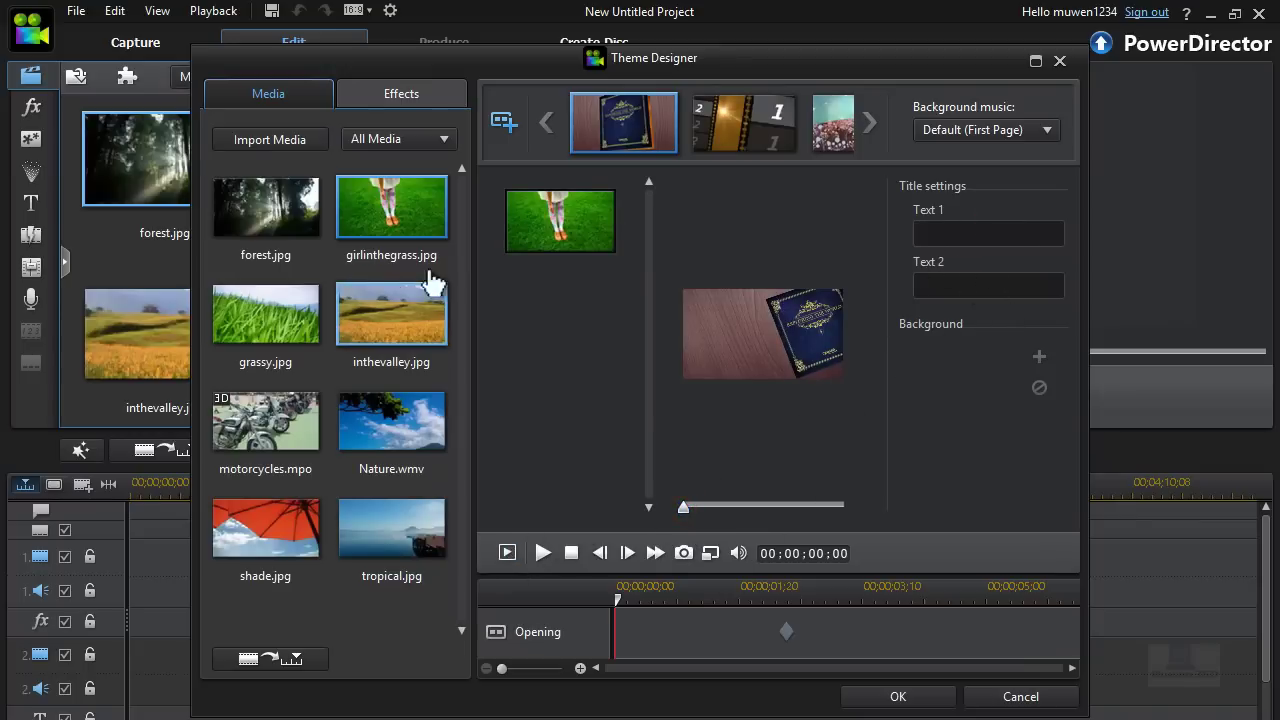
{"action": "left_click", "coordinate": [751, 141]}
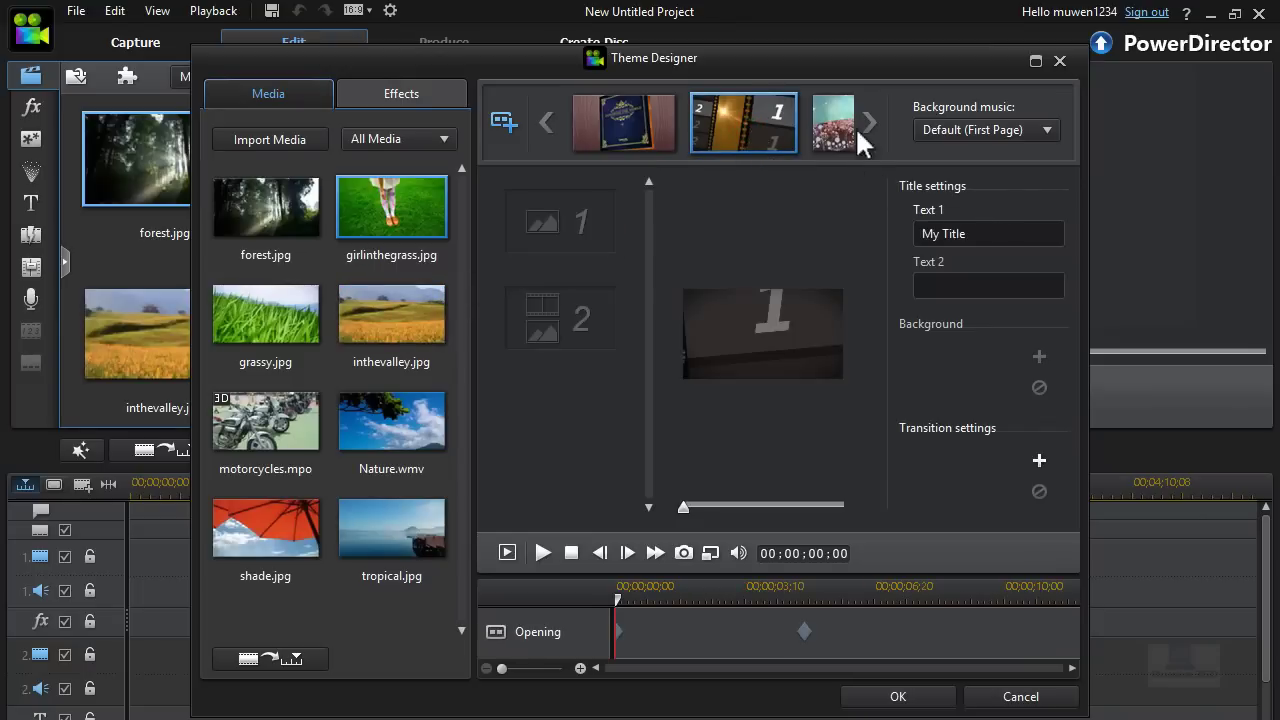
Fill film-strip slots with forest.jpg and grassy.jpg, and Middle 4 with motorcycles.mpo then shade.jpg
{"action": "left_click_drag", "start_coordinate": [290, 222], "coordinate": [556, 235]}
{"action": "left_click_drag", "start_coordinate": [262, 350], "coordinate": [580, 343]}
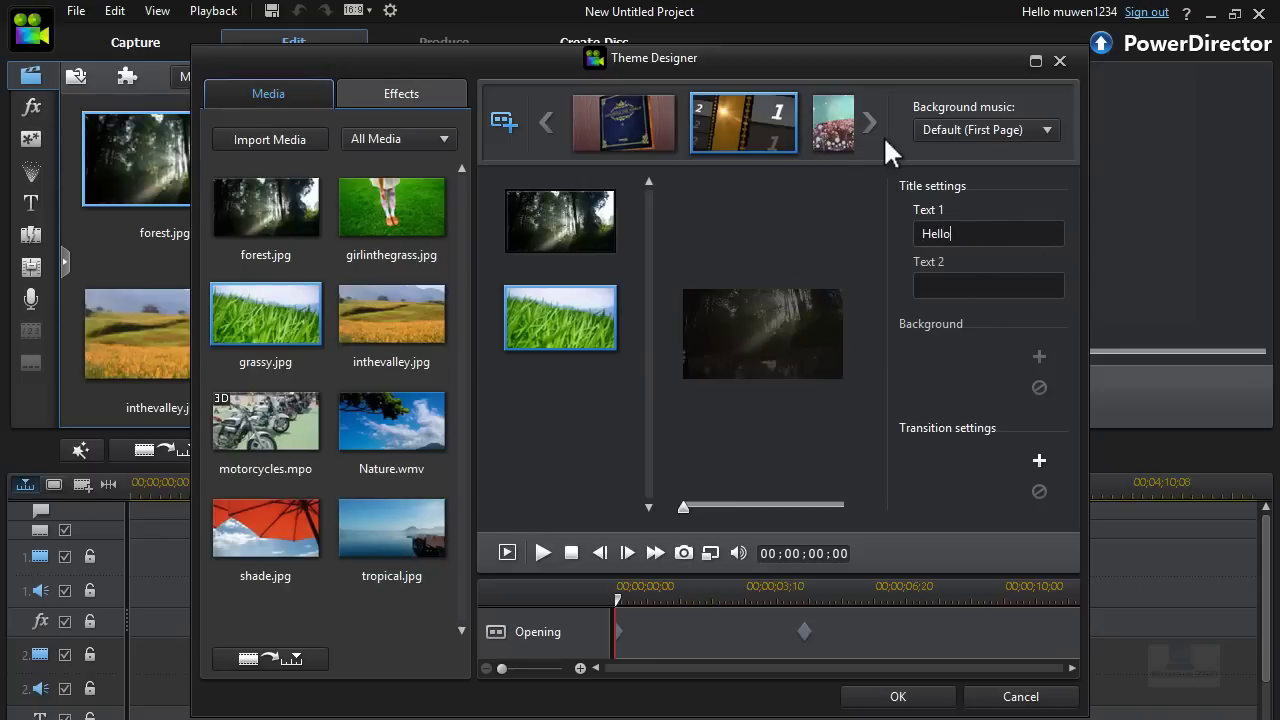
{"action": "left_click", "coordinate": [847, 133]}
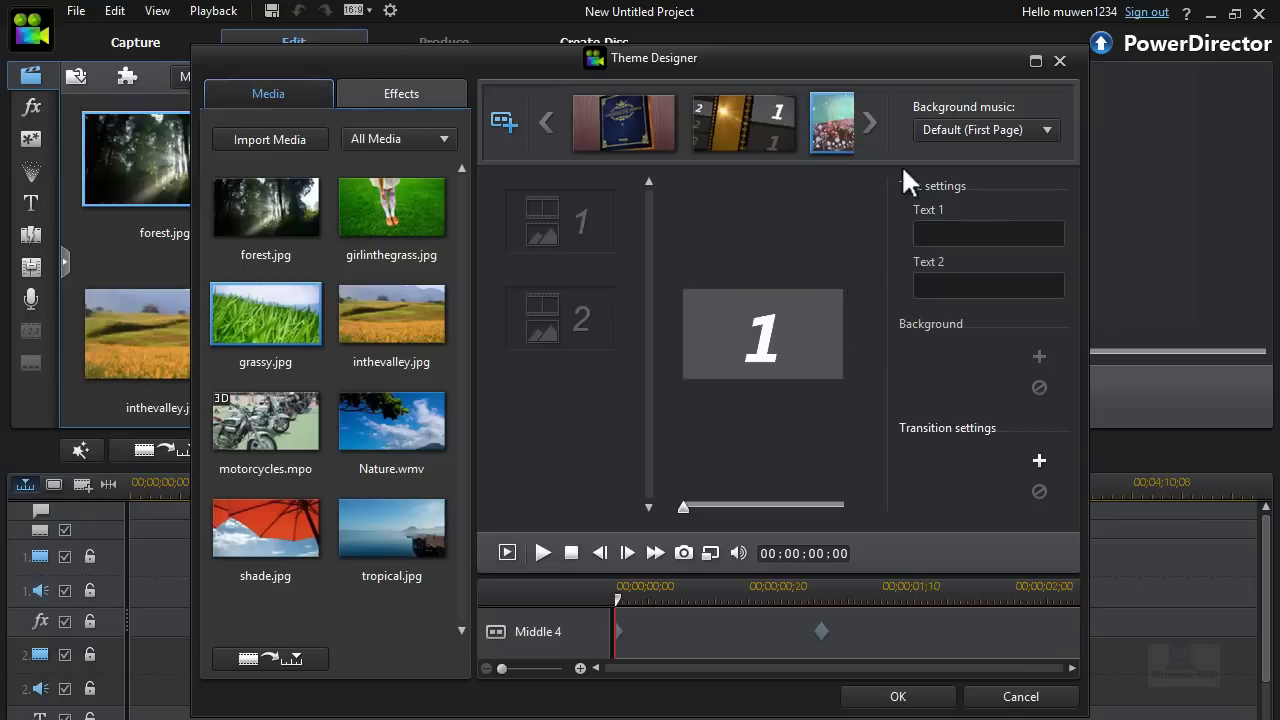
{"action": "left_click", "coordinate": [870, 122]}
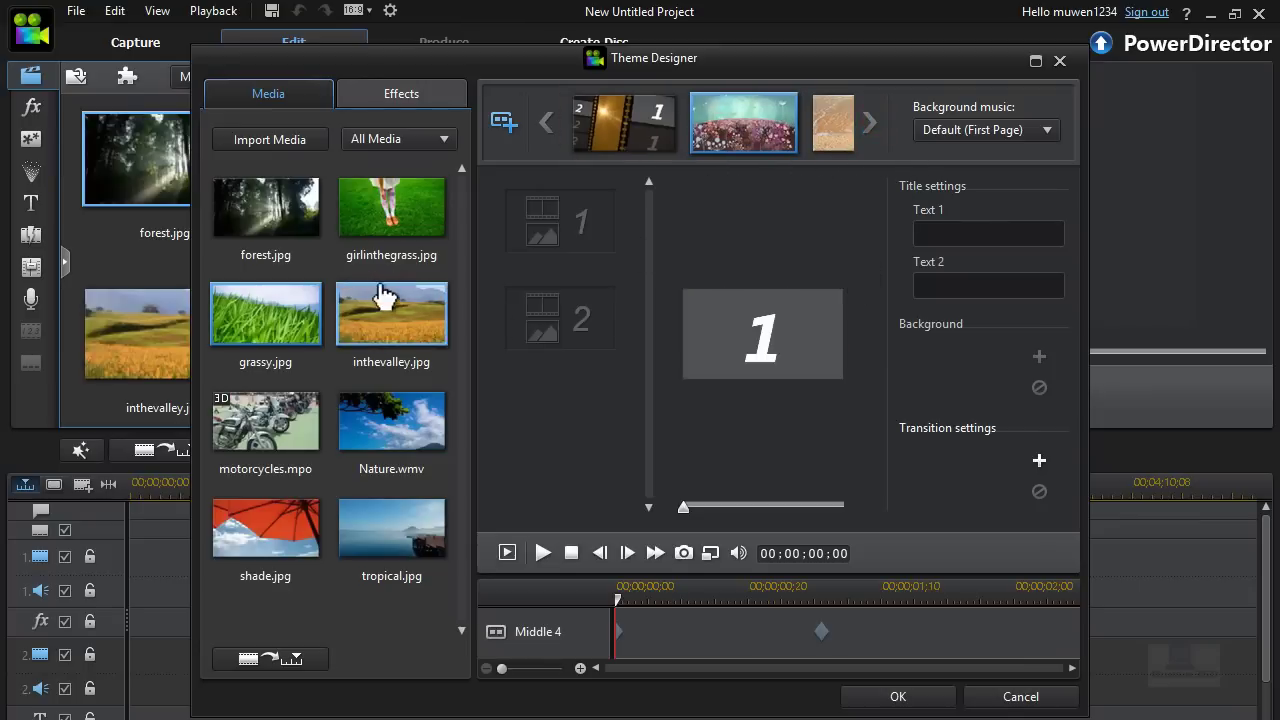
{"action": "left_click_drag", "start_coordinate": [265, 527], "coordinate": [560, 320]}
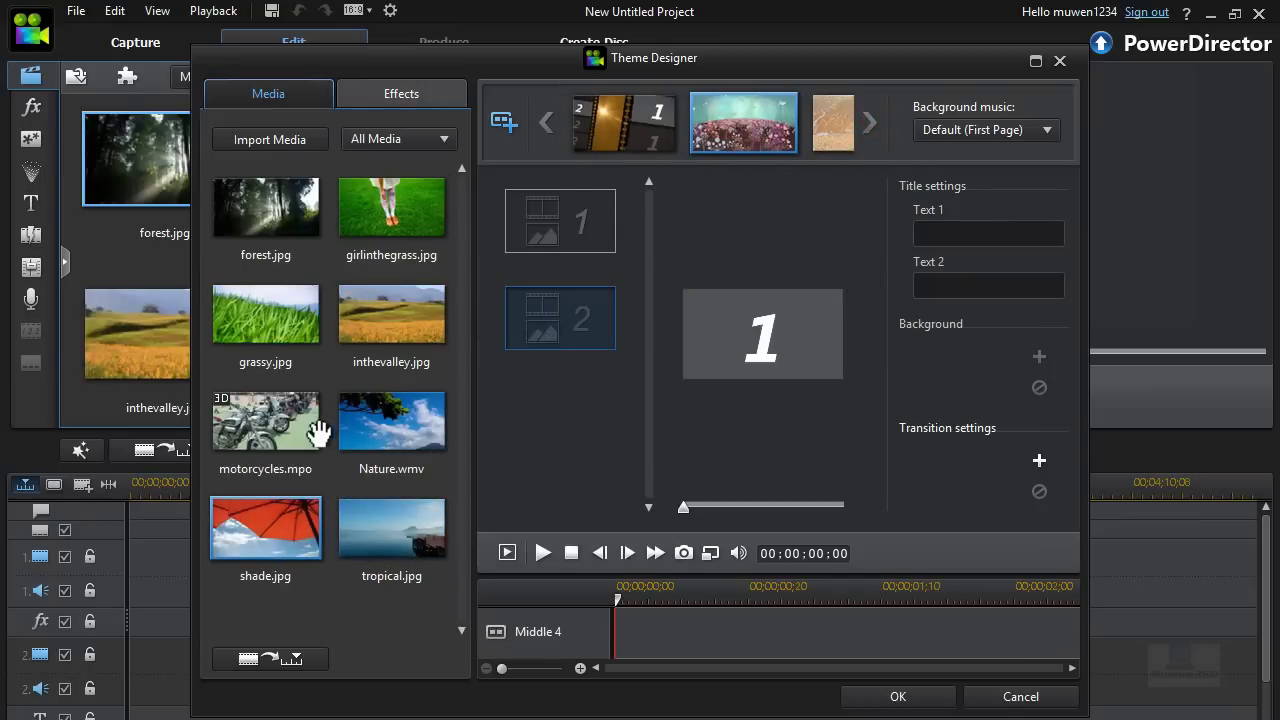
{"action": "left_click_drag", "start_coordinate": [295, 430], "coordinate": [562, 222]}
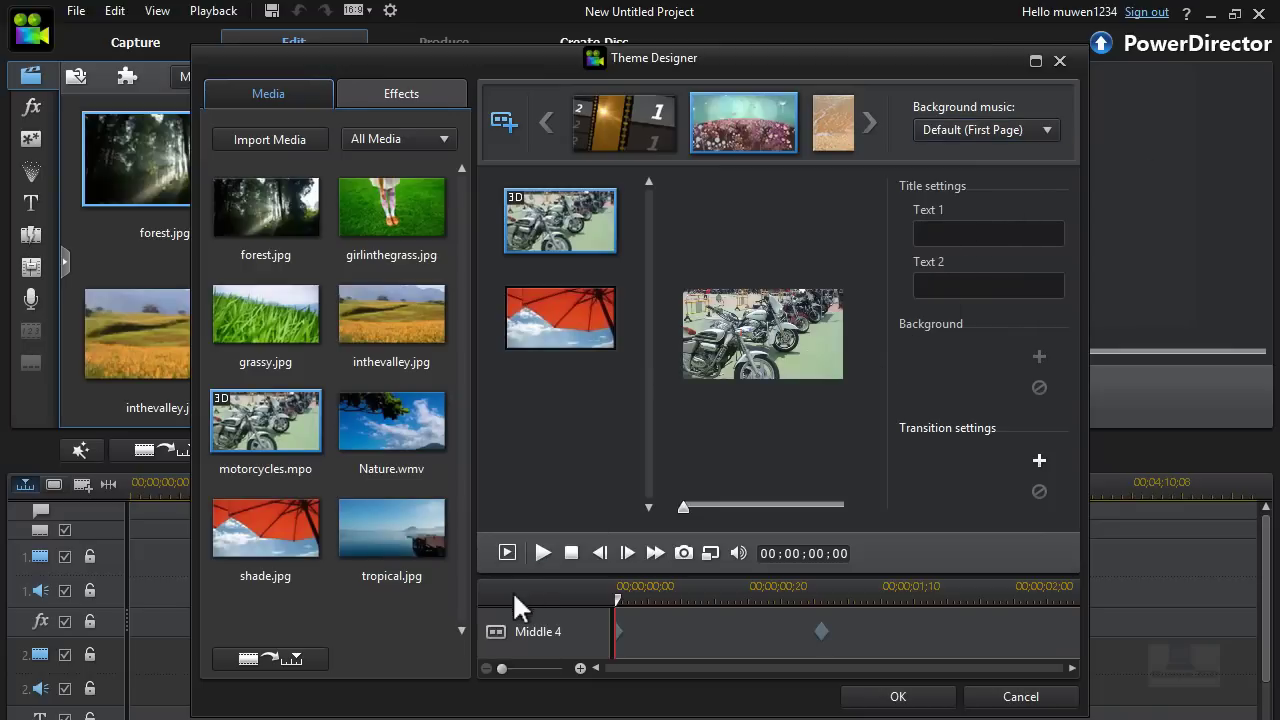
Put Nature.wmv into slot 2 of the Middle 1 page
{"action": "left_click", "coordinate": [848, 128]}
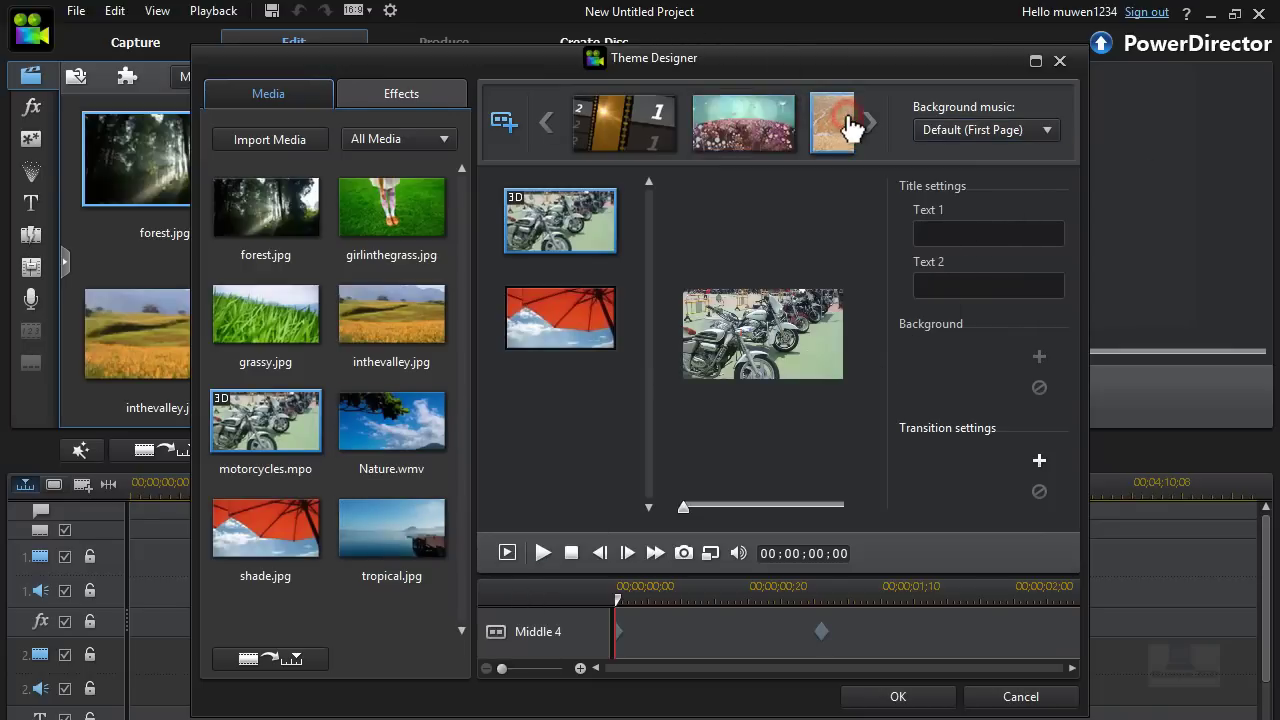
{"action": "left_click_drag", "start_coordinate": [365, 425], "coordinate": [530, 380]}
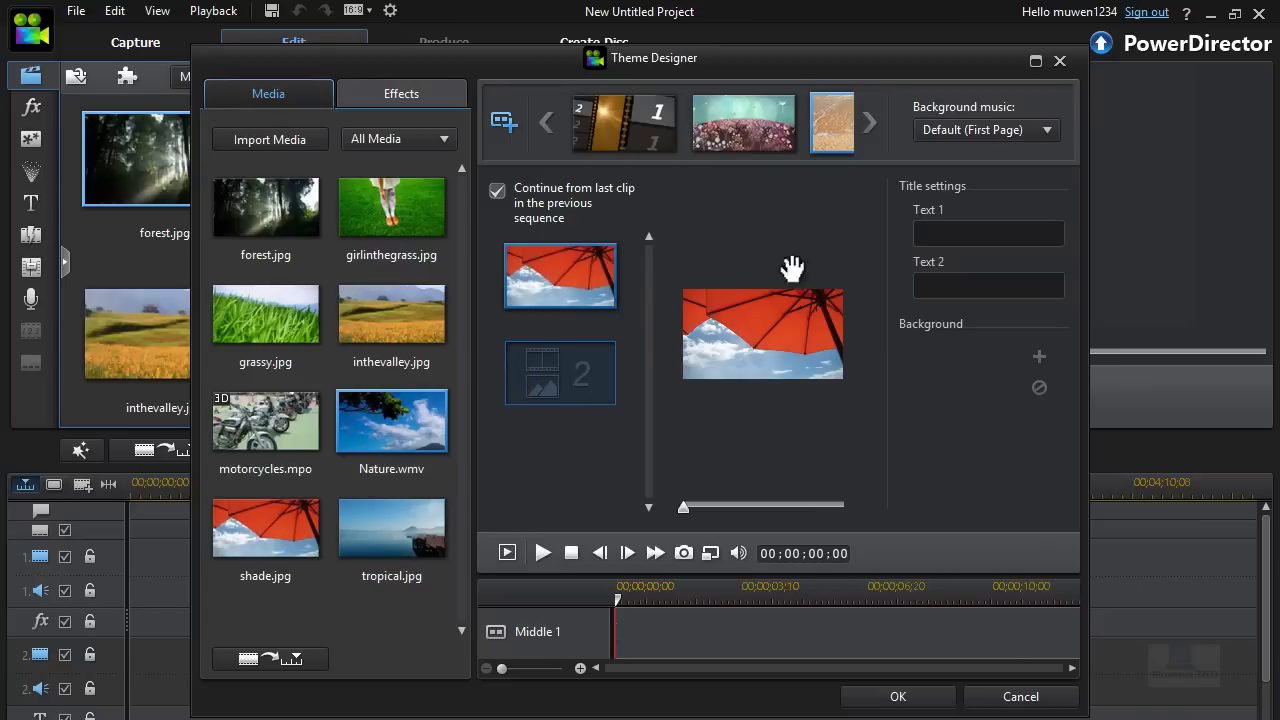
{"action": "left_click", "coordinate": [869, 122]}
{"action": "left_click", "coordinate": [869, 122]}
On the closing title page, place girlinthegrass.jpg and grassy.jpg in slots 1 and 2
{"action": "left_click", "coordinate": [712, 147]}
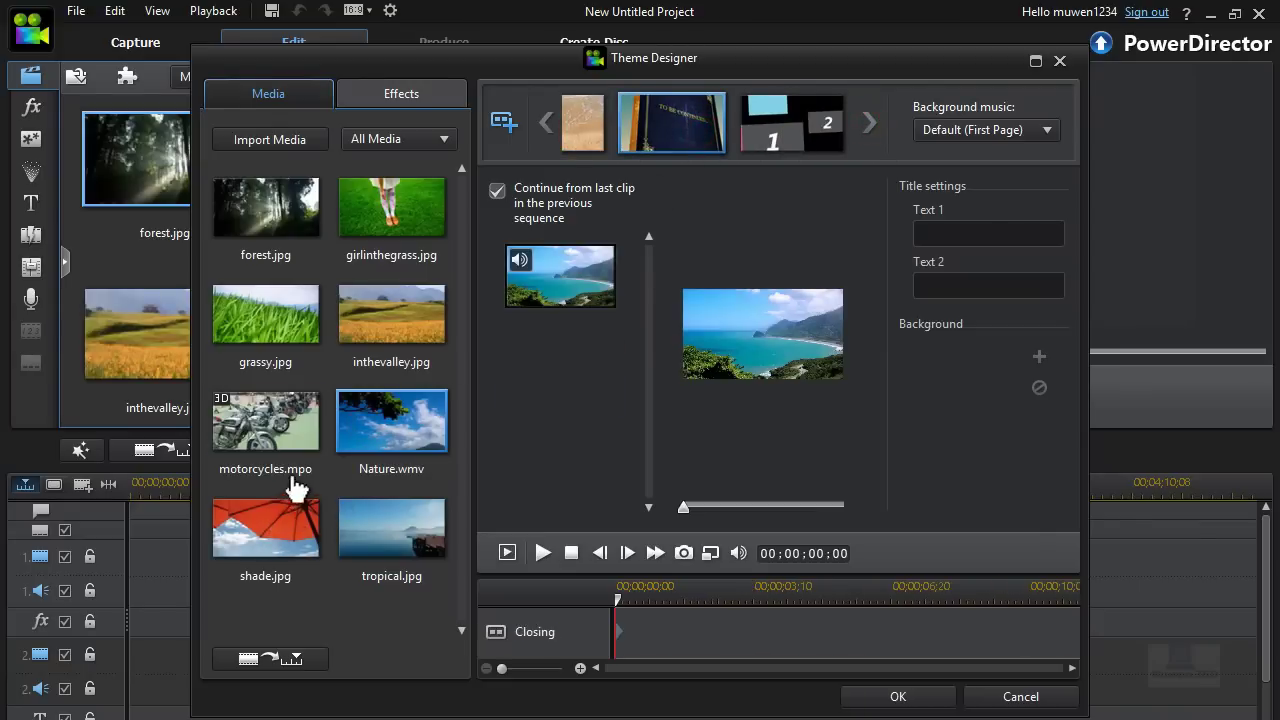
{"action": "mouse_move", "coordinate": [594, 268]}
{"action": "left_click", "coordinate": [825, 120]}
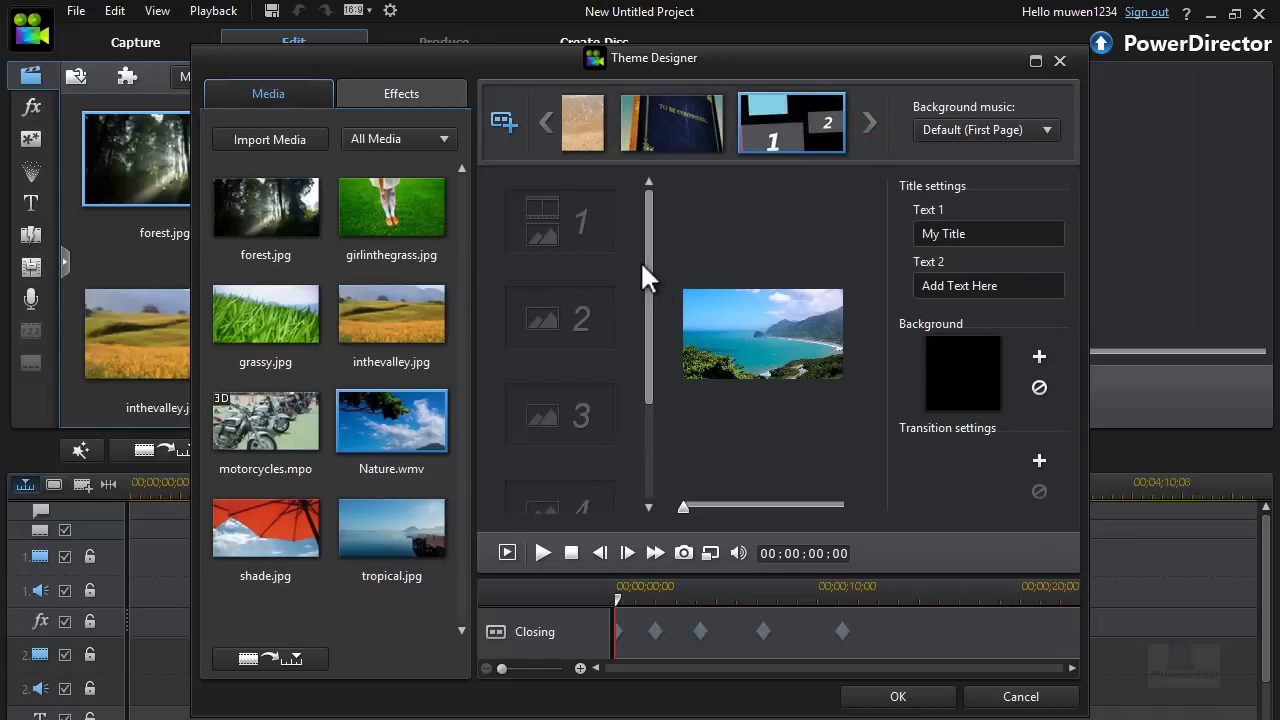
{"action": "scroll", "coordinate": [634, 366], "scroll_direction": "down", "scroll_amount": 3}
{"action": "scroll", "coordinate": [638, 342], "scroll_direction": "up", "scroll_amount": 3}
{"action": "left_click_drag", "start_coordinate": [392, 207], "coordinate": [390, 328]}
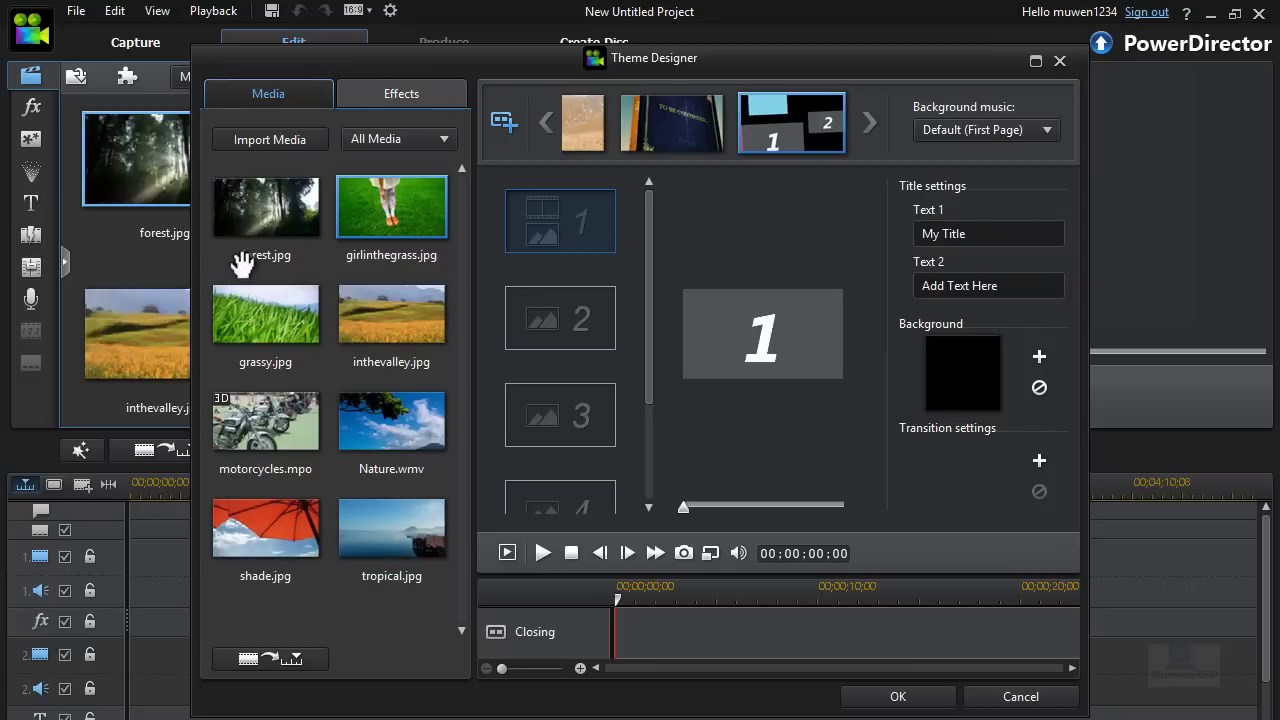
{"action": "left_click", "coordinate": [290, 352]}
{"action": "left_click_drag", "start_coordinate": [290, 355], "coordinate": [590, 336]}
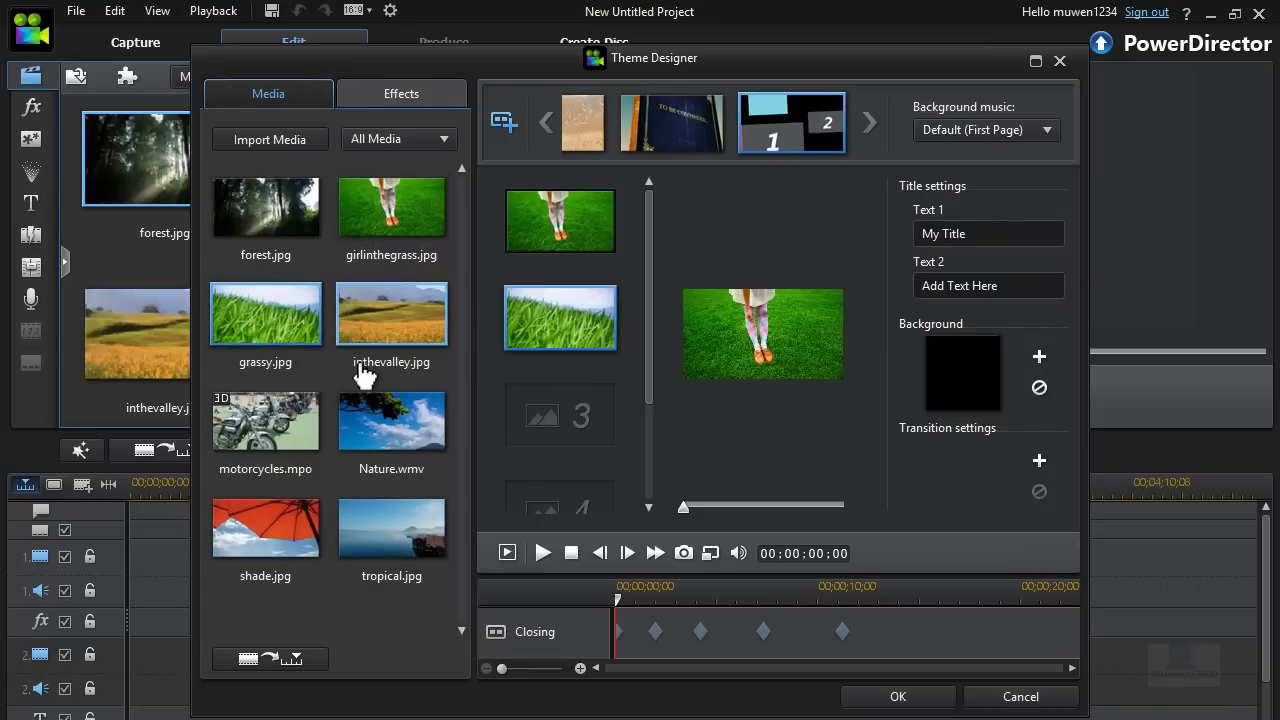
Place motorcycles.mpo, shade.jpg and tropical.jpg in slots 3–5 and set Text 1 to "What's up"
{"action": "left_click_drag", "start_coordinate": [250, 422], "coordinate": [546, 423]}
{"action": "left_click_drag", "start_coordinate": [322, 502], "coordinate": [619, 468]}
{"action": "left_click_drag", "start_coordinate": [654, 362], "coordinate": [628, 521]}
{"action": "left_click_drag", "start_coordinate": [391, 523], "coordinate": [608, 421]}
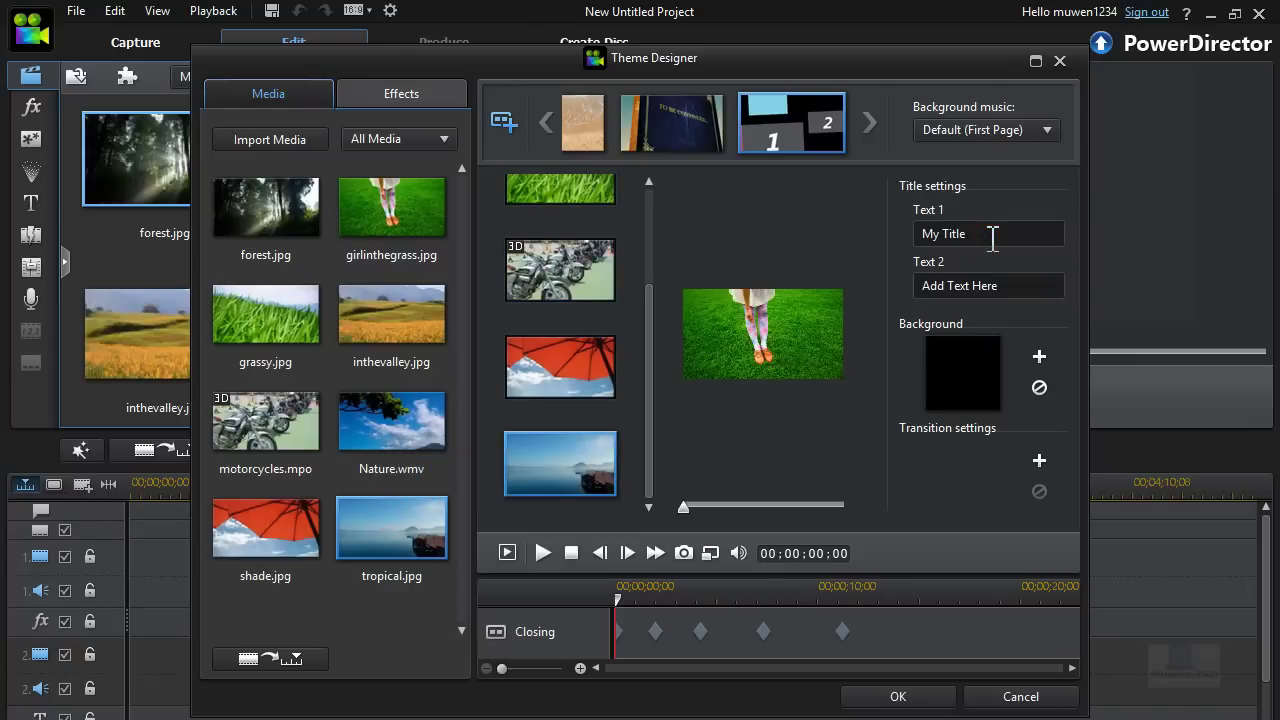
{"action": "key", "text": "BackSpace"}
{"action": "key", "text": "BackSpace"}
{"action": "key", "text": "BackSpace"}
{"action": "key", "text": "BackSpace"}
{"action": "key", "text": "BackSpace"}
{"action": "key", "text": "BackSpace"}
{"action": "key", "text": "BackSpace"}
{"action": "key", "text": "BackSpace"}
{"action": "type", "text": "What's up"}
{"action": "left_click", "coordinate": [1041, 356]}
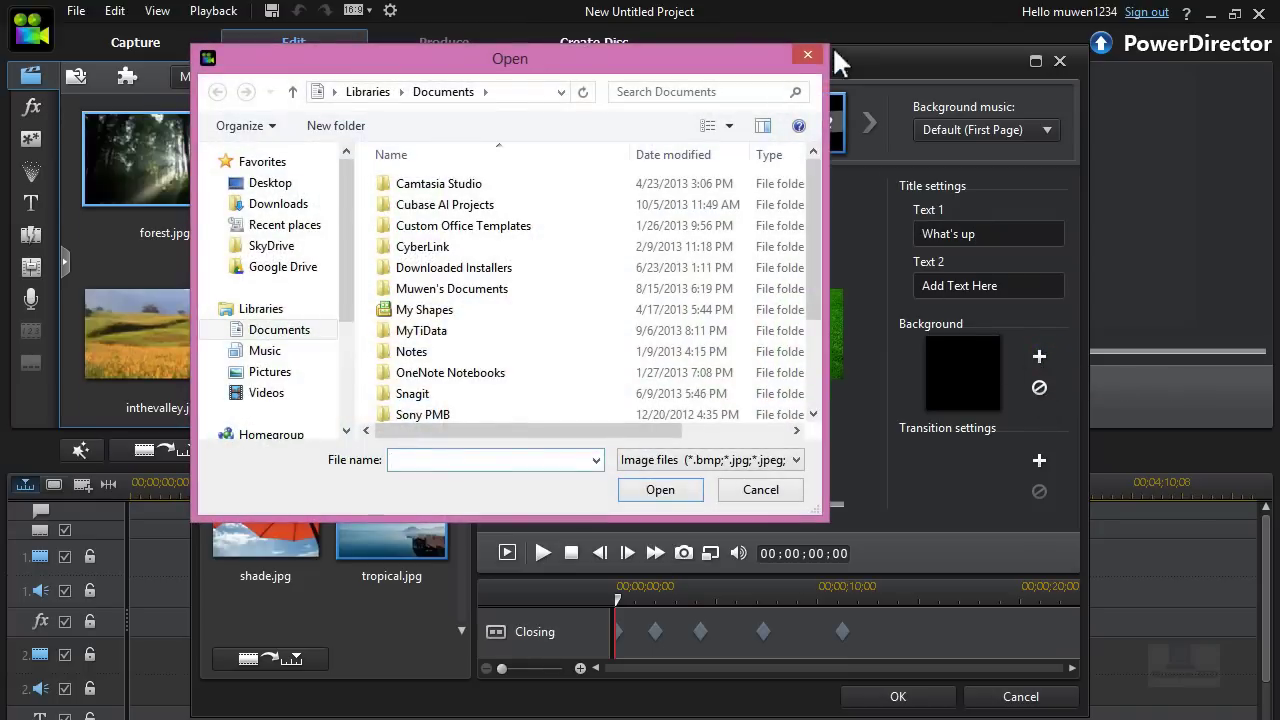
{"action": "left_click", "coordinate": [808, 55]}
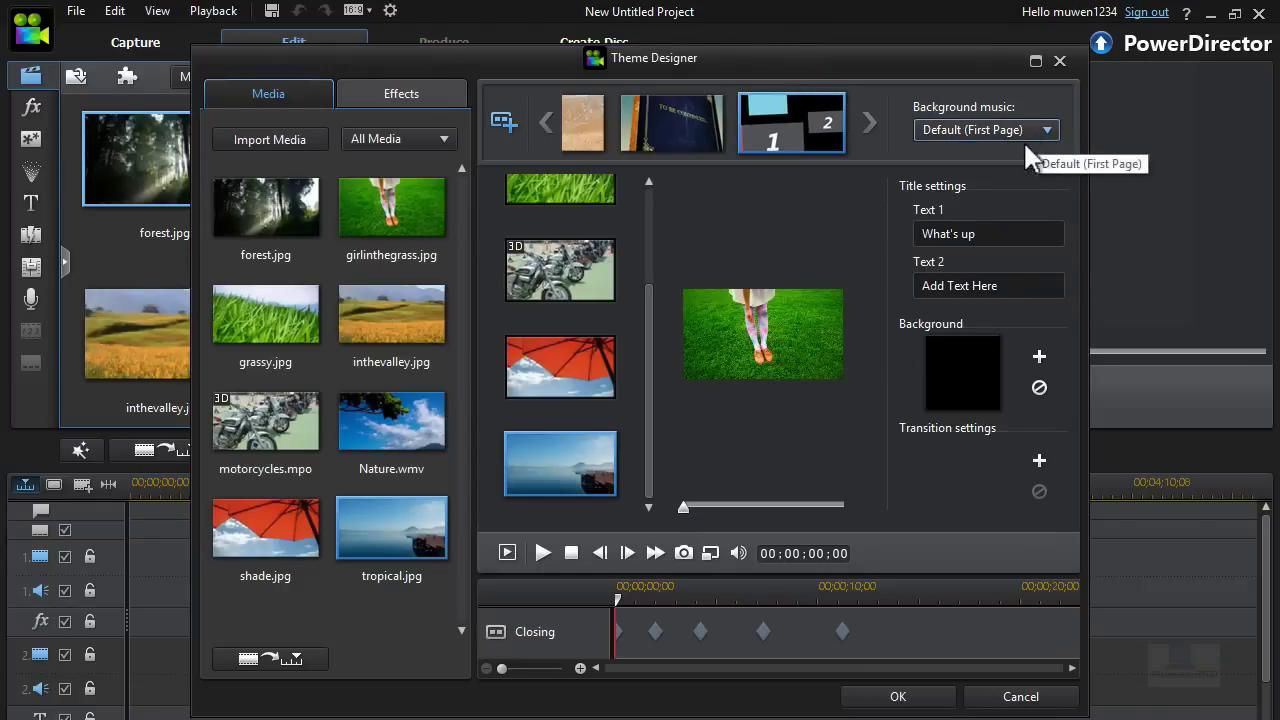
{"action": "left_click", "coordinate": [988, 132]}
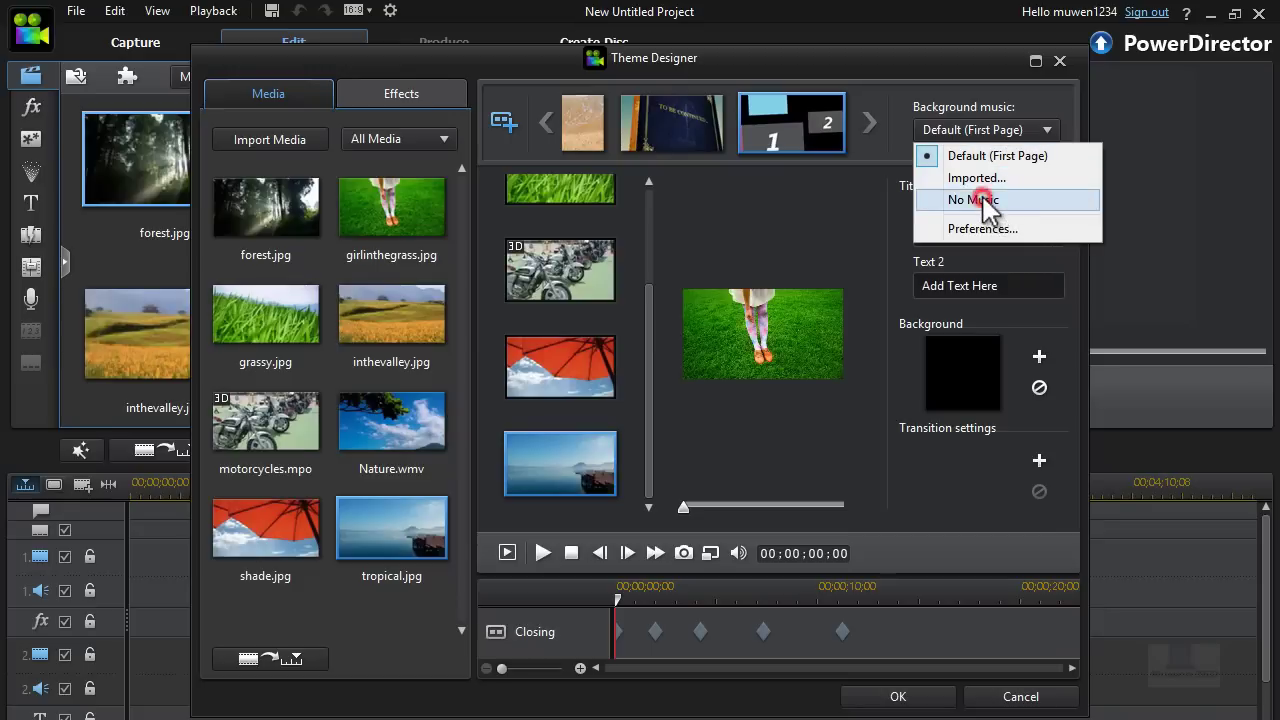
{"action": "left_click", "coordinate": [973, 200]}
{"action": "left_click", "coordinate": [970, 131]}
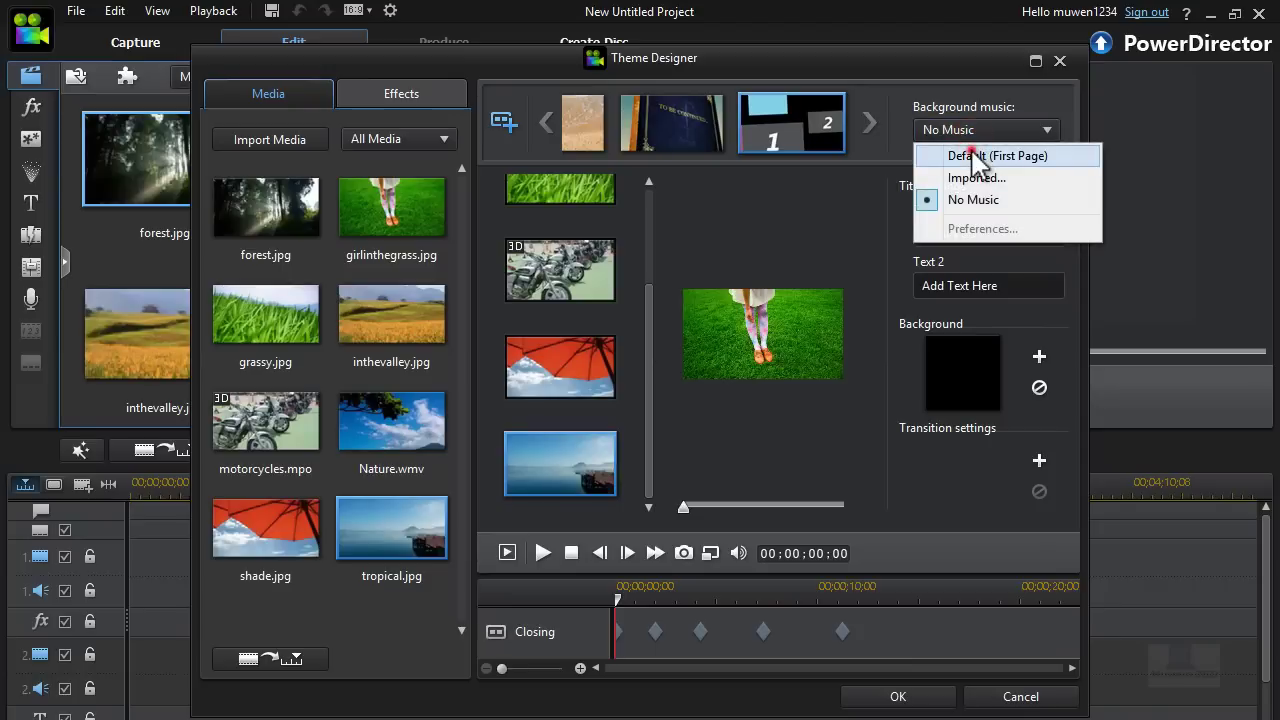
{"action": "left_click", "coordinate": [971, 160]}
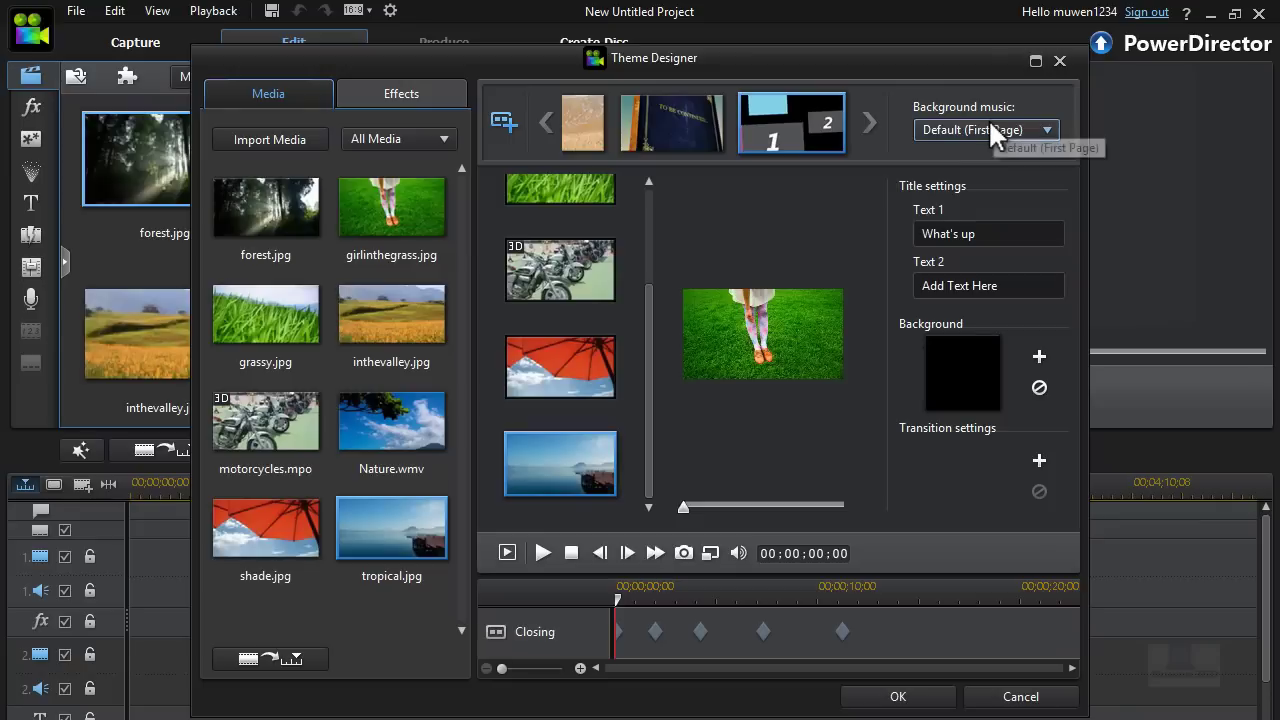
{"action": "left_click", "coordinate": [979, 134]}
{"action": "left_click", "coordinate": [975, 178]}
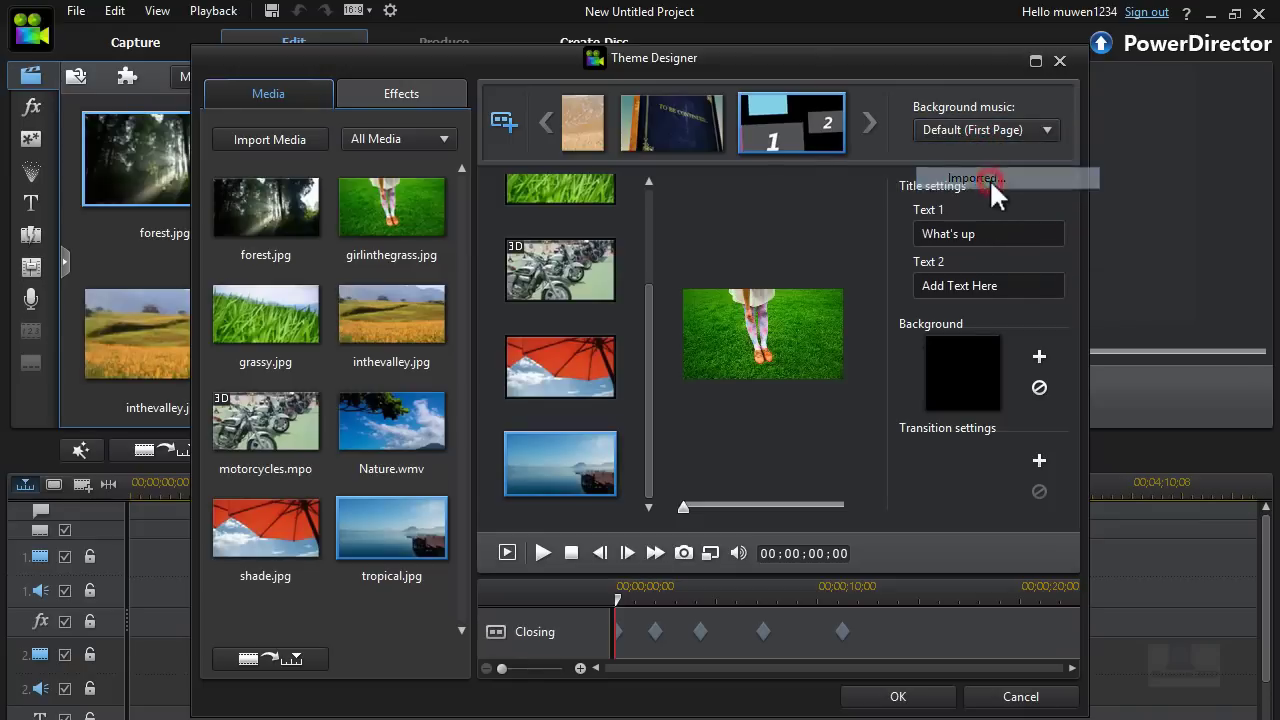
{"action": "left_click", "coordinate": [808, 55]}
{"action": "left_click", "coordinate": [965, 128]}
{"action": "left_click", "coordinate": [966, 157]}
{"action": "left_click", "coordinate": [963, 130]}
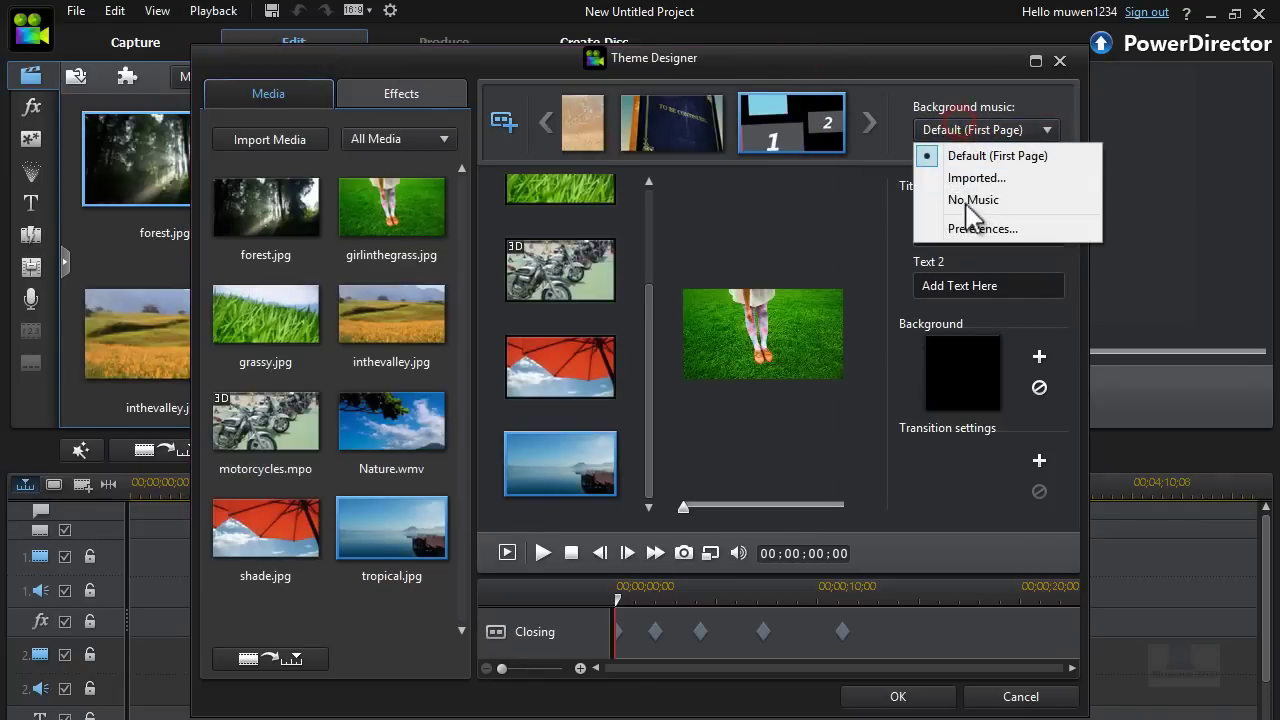
{"action": "left_click", "coordinate": [955, 157]}
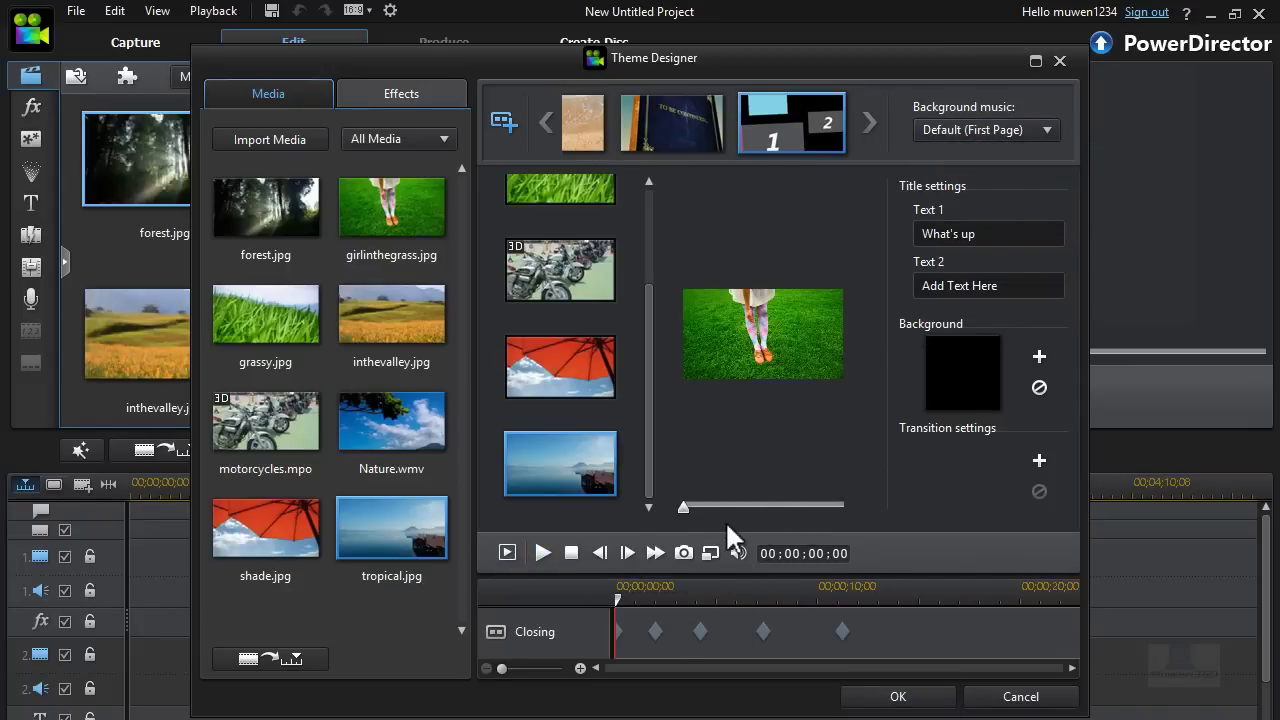
Review the Middle 1, Opening and Middle 4 pages of the theme
{"action": "left_click", "coordinate": [670, 122]}
{"action": "left_click", "coordinate": [545, 122]}
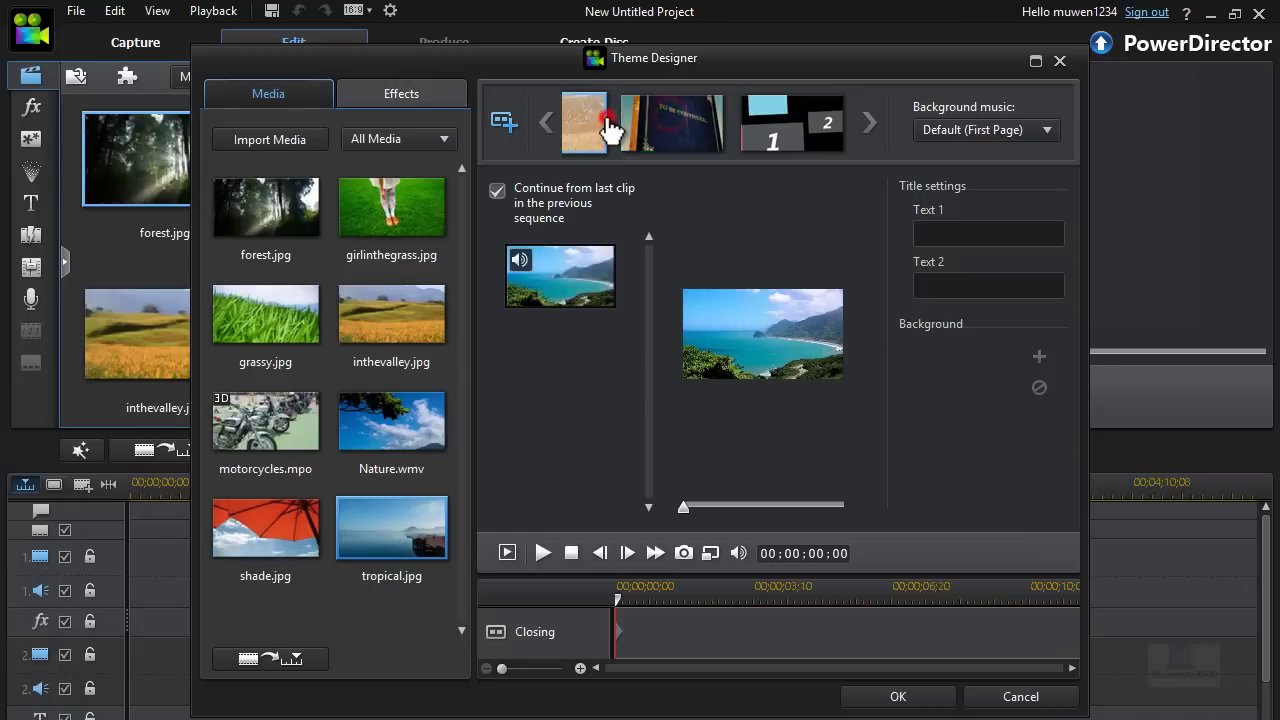
{"action": "left_click", "coordinate": [545, 122]}
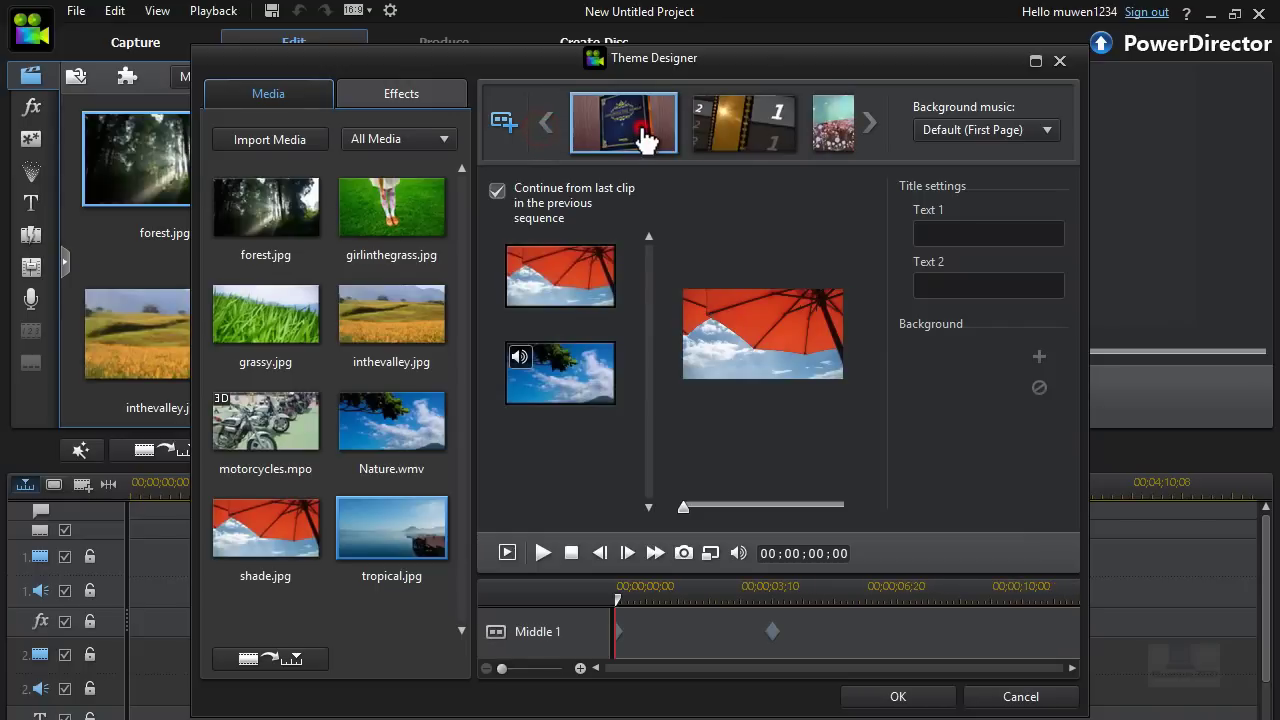
{"action": "left_click", "coordinate": [785, 122]}
{"action": "left_click", "coordinate": [867, 119]}
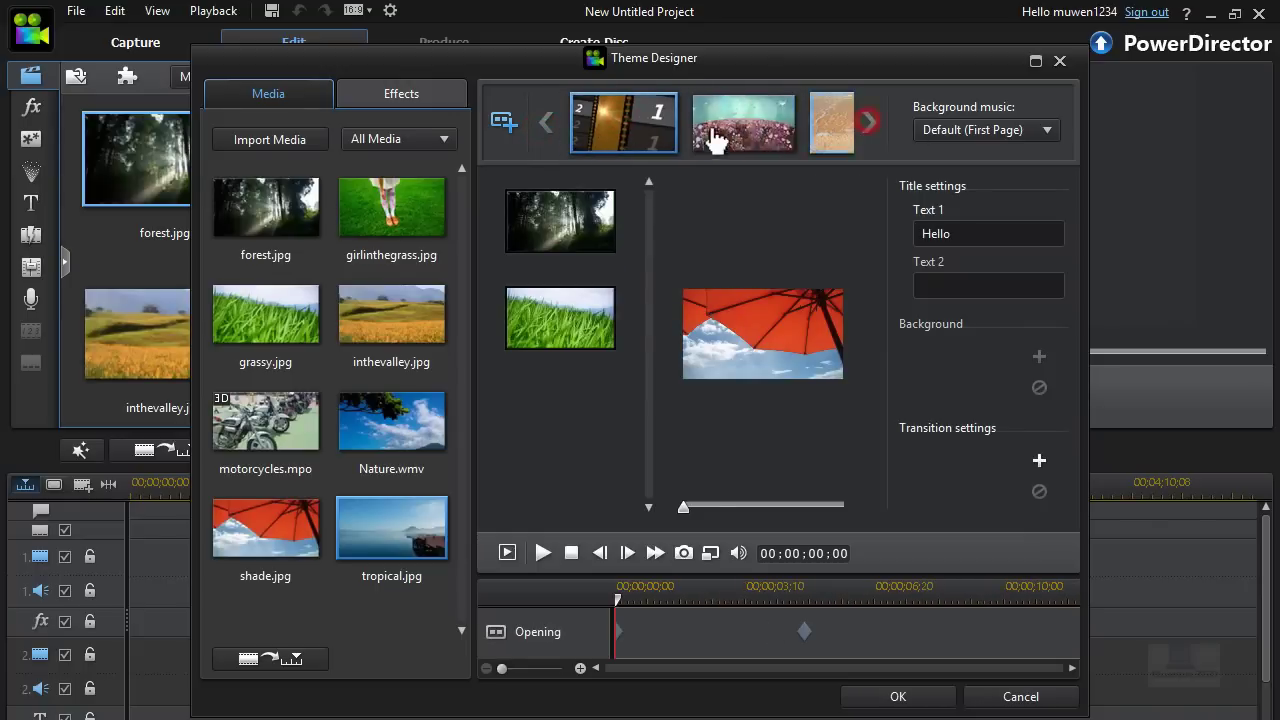
{"action": "left_click", "coordinate": [780, 146]}
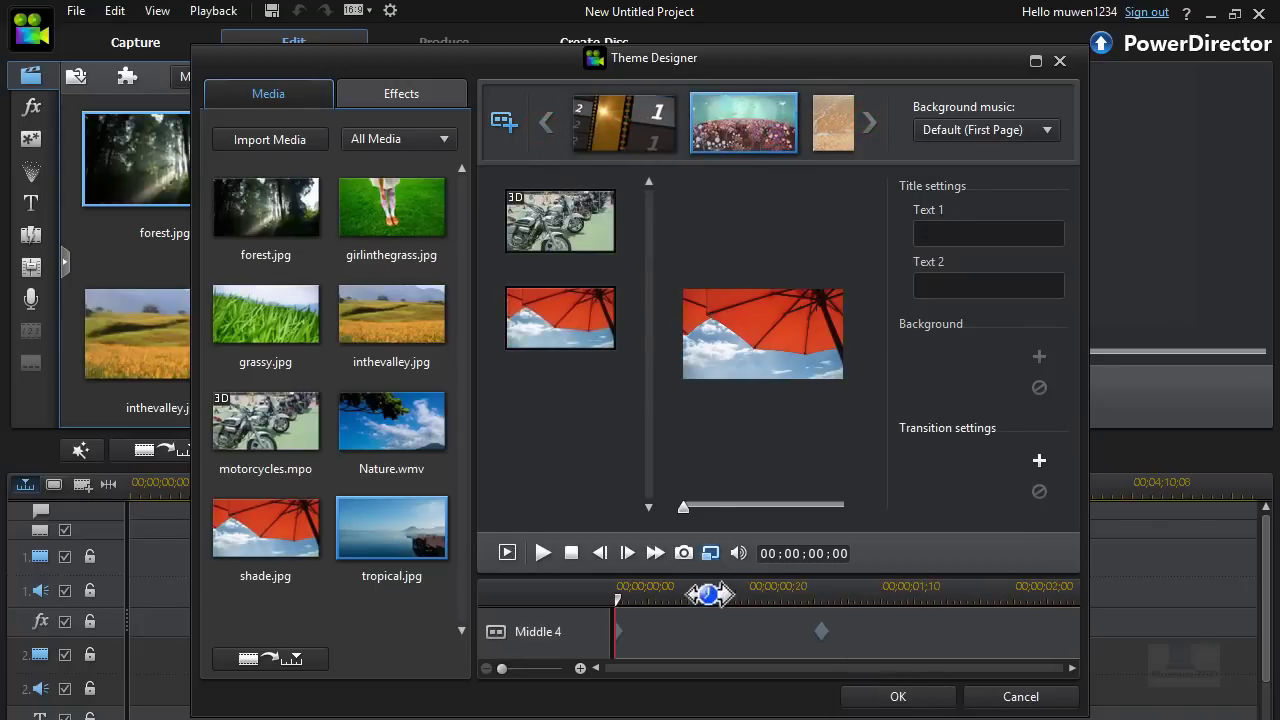
{"action": "left_click", "coordinate": [873, 121]}
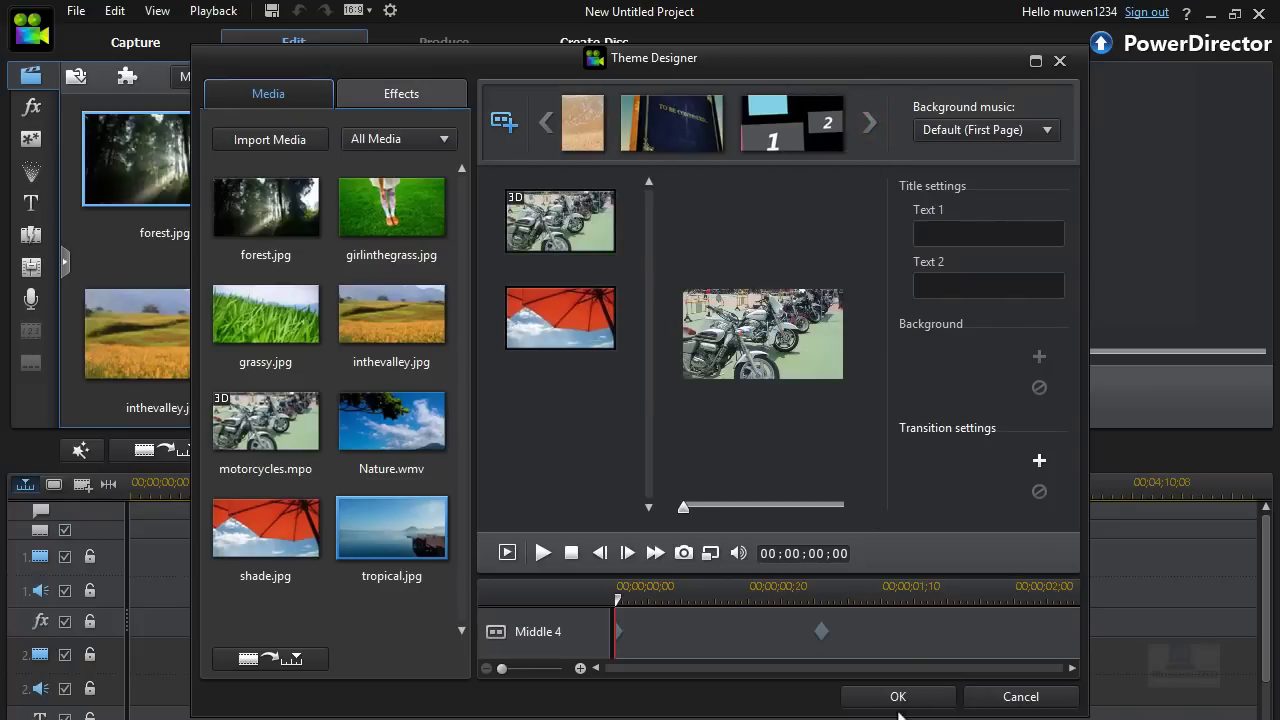
Browse the video effects list, reopen Middle 1, and return to the media library
{"action": "left_click", "coordinate": [405, 82]}
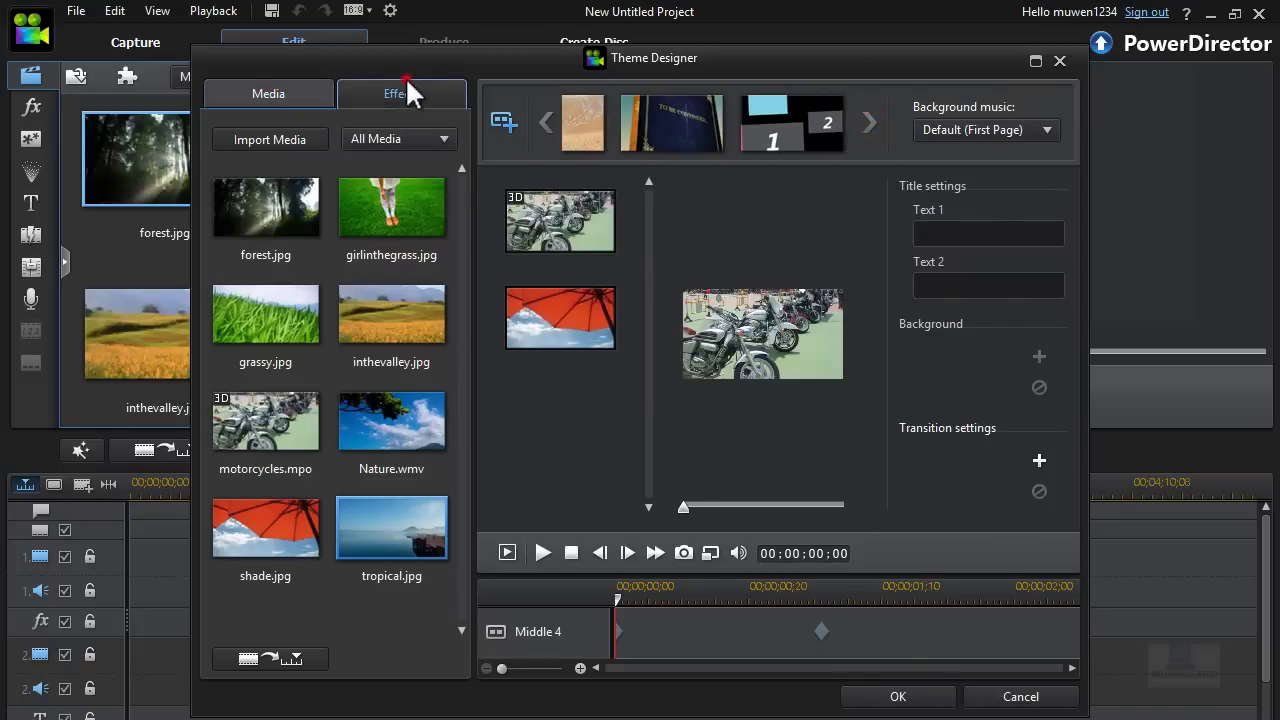
{"action": "left_click_drag", "start_coordinate": [461, 155], "coordinate": [490, 269]}
{"action": "scroll", "coordinate": [414, 188], "scroll_direction": "down", "scroll_amount": 1}
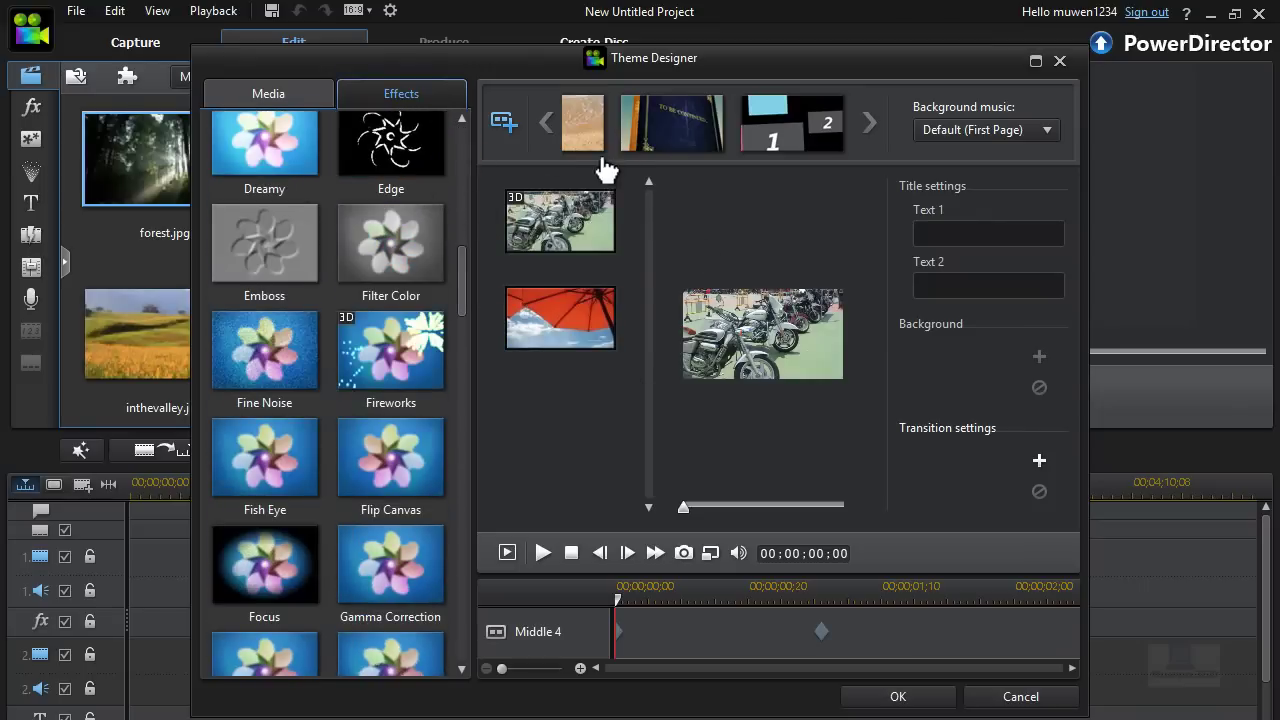
{"action": "left_click", "coordinate": [671, 122]}
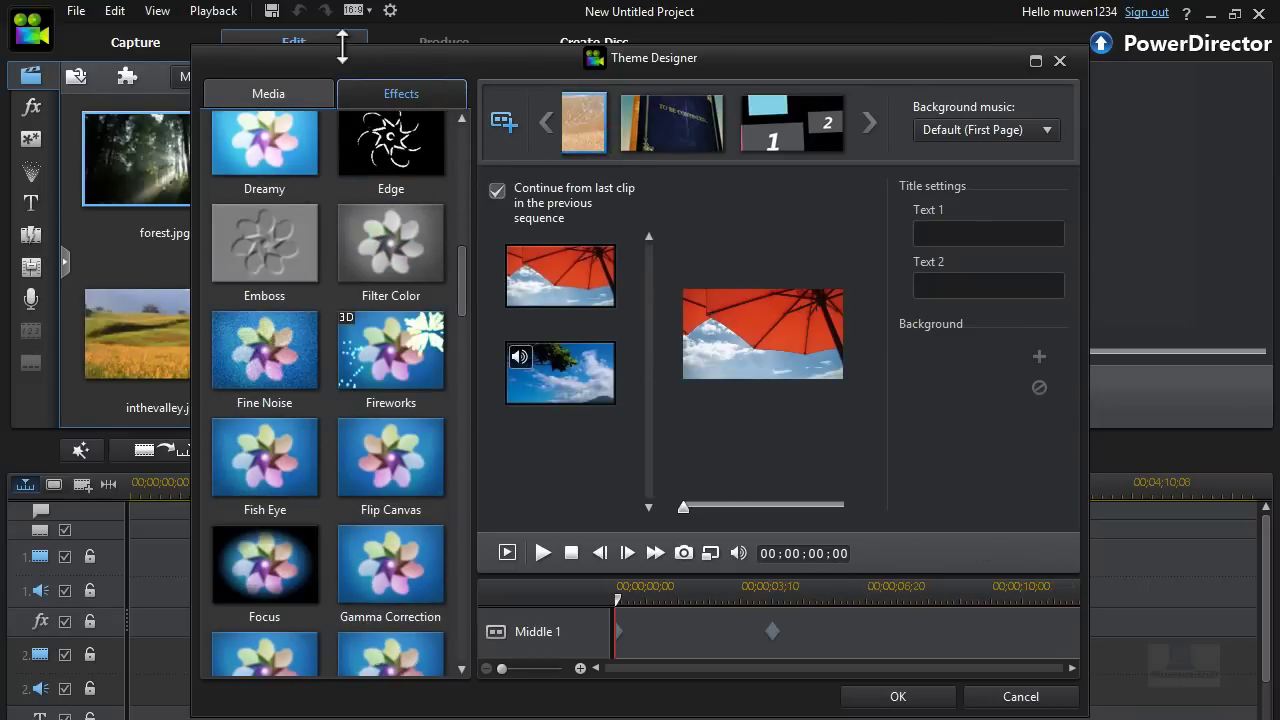
{"action": "left_click", "coordinate": [315, 102]}
Apply the finished theme with OK and close Theme Designer
{"action": "left_click", "coordinate": [928, 700]}
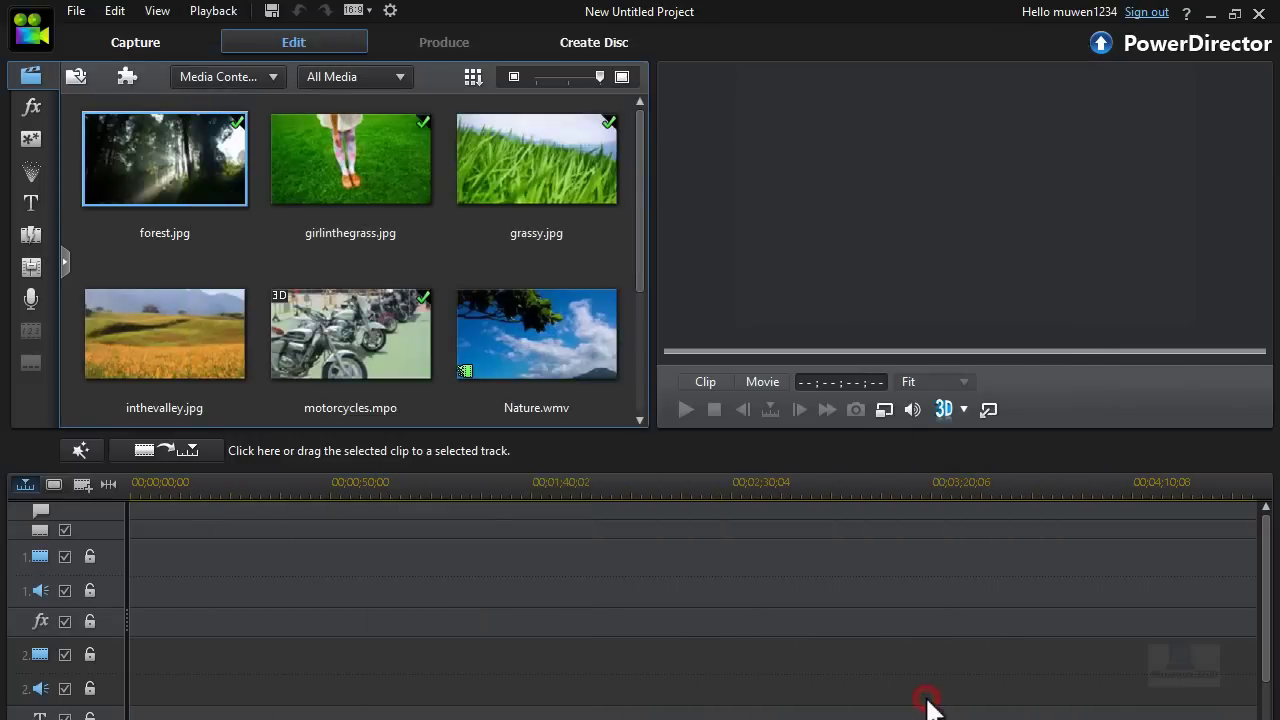